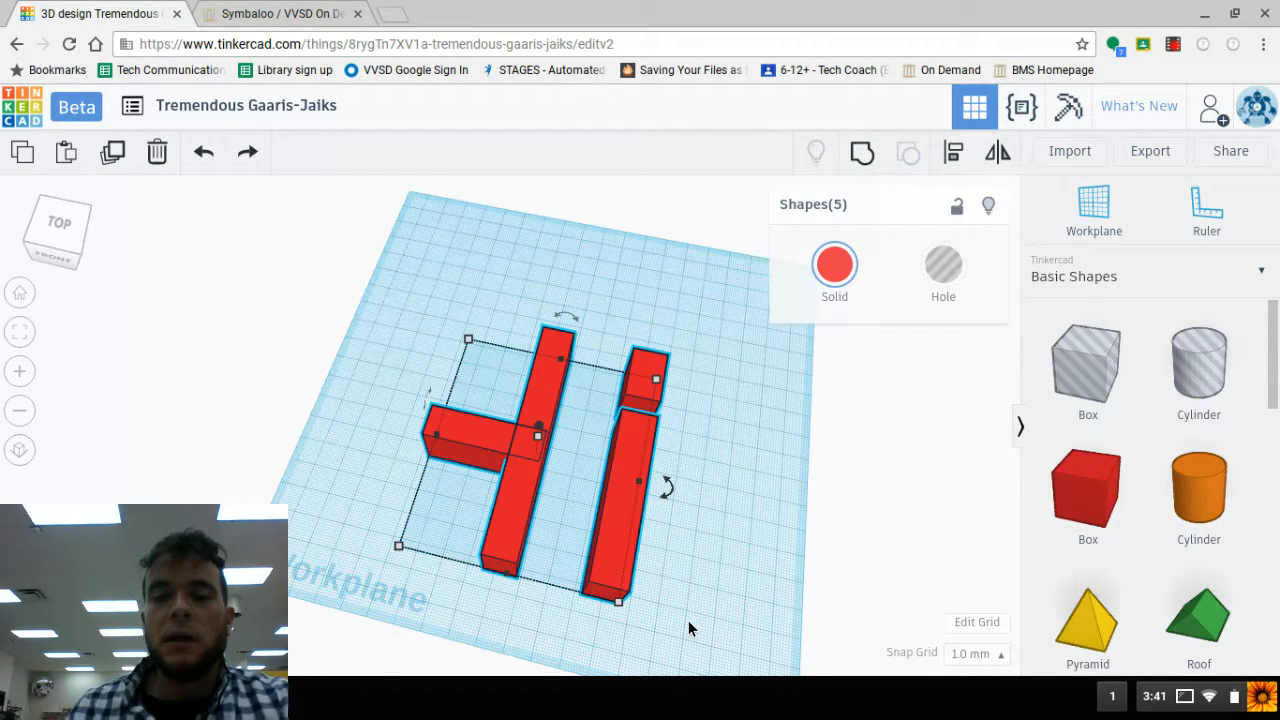
# - Clear the workplane by deleting all five selected box shapes
pyautogui.press('Delete')
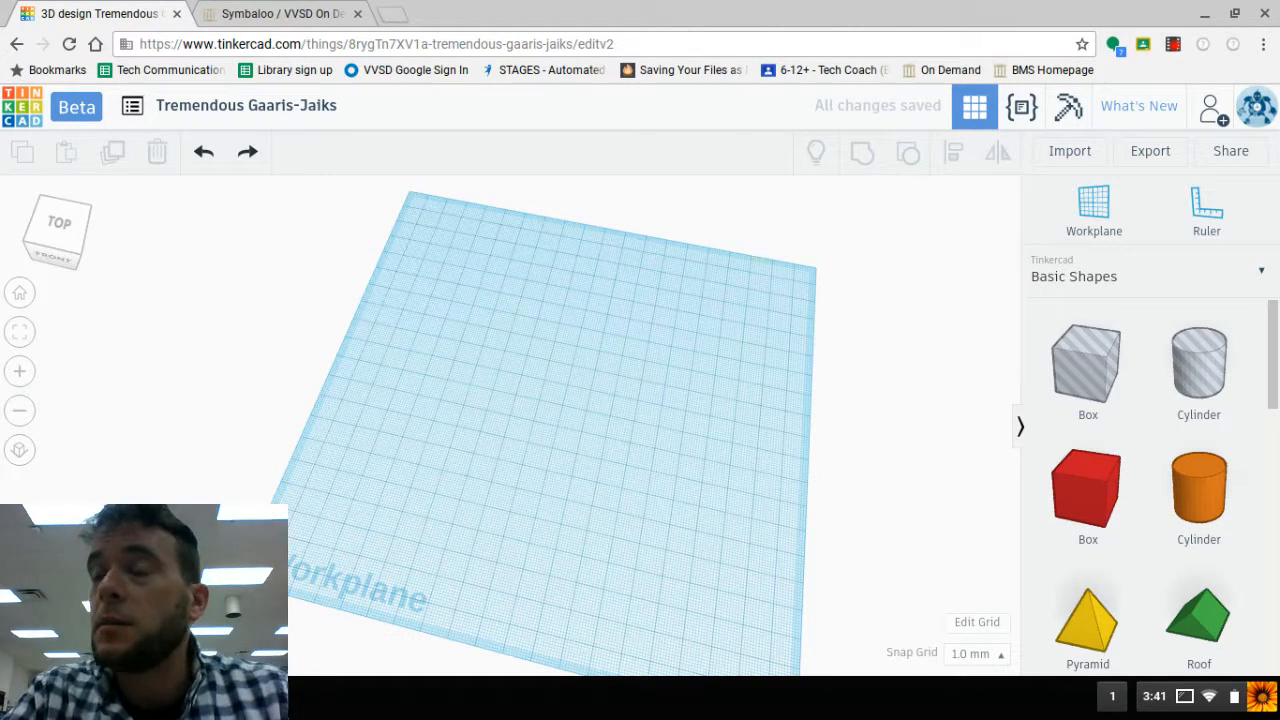
pyautogui.moveTo(479, 601); pyautogui.dragTo(536, 553, button='right')
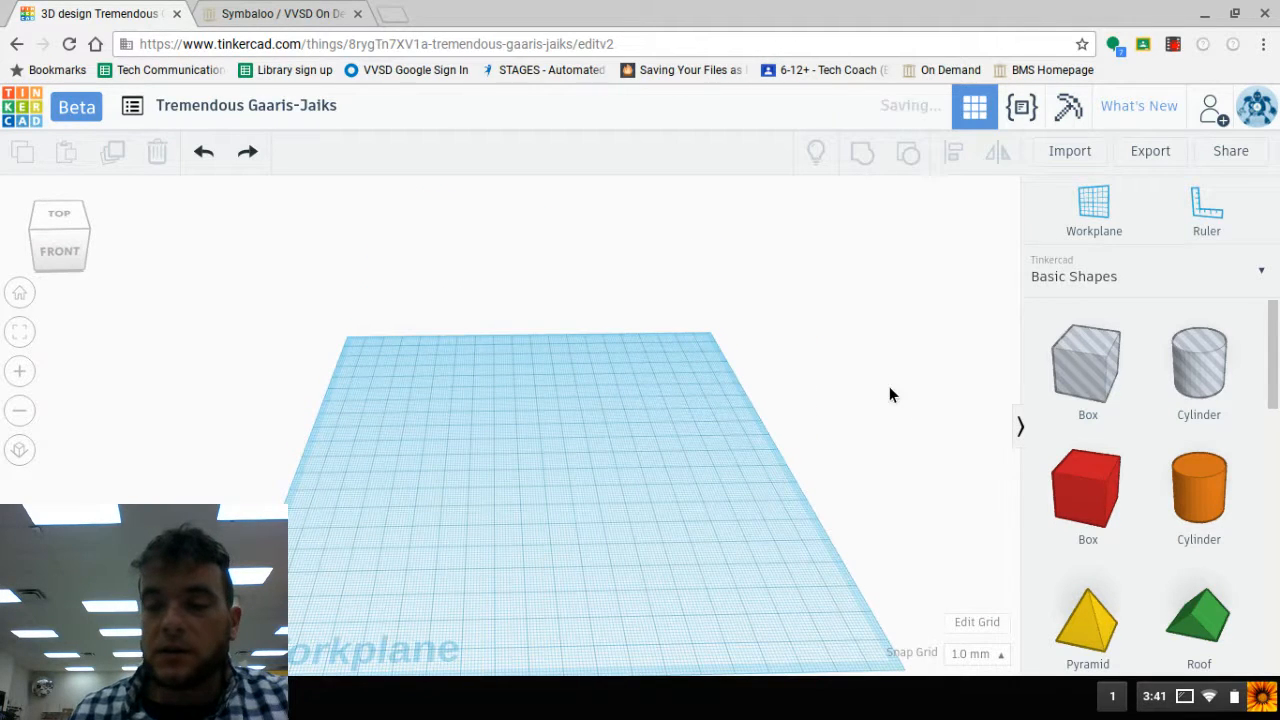
# - Place a solid cylinder near the back-left corner of the workplane and raise its height to 32 mm
pyautogui.moveTo(1276, 379); pyautogui.dragTo(410, 405)
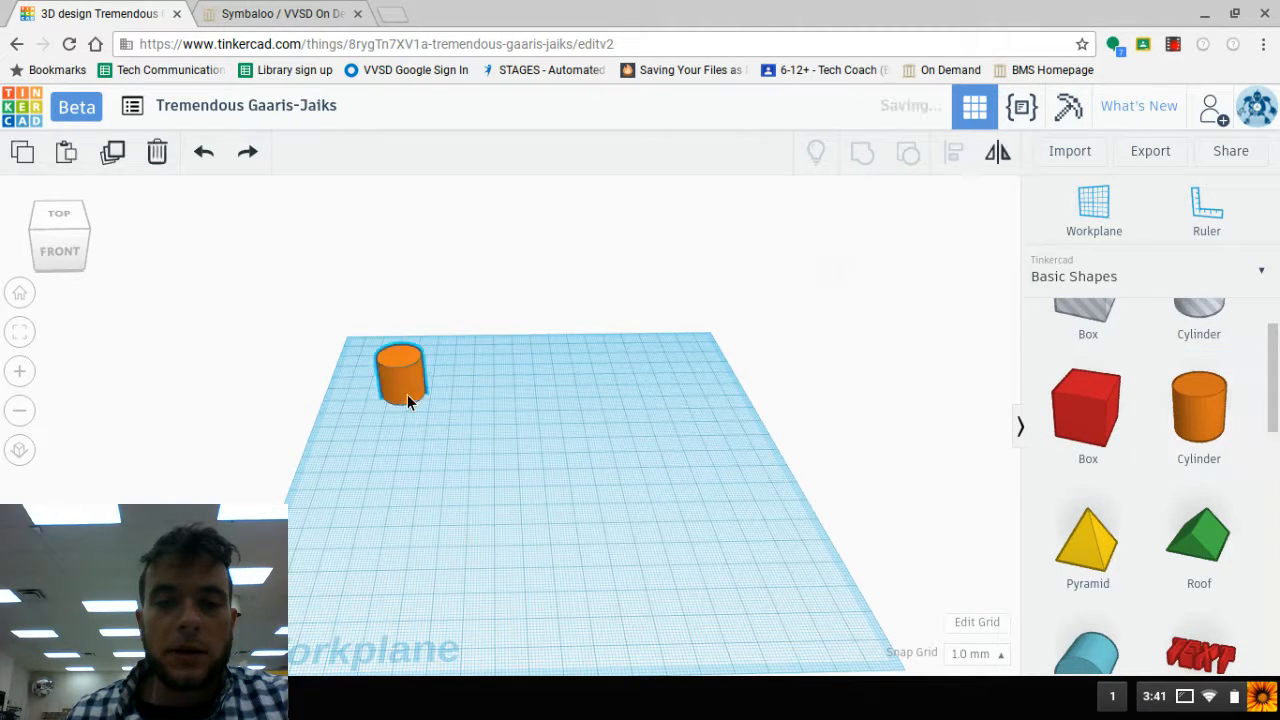
pyautogui.scroll(3, 417, 386)
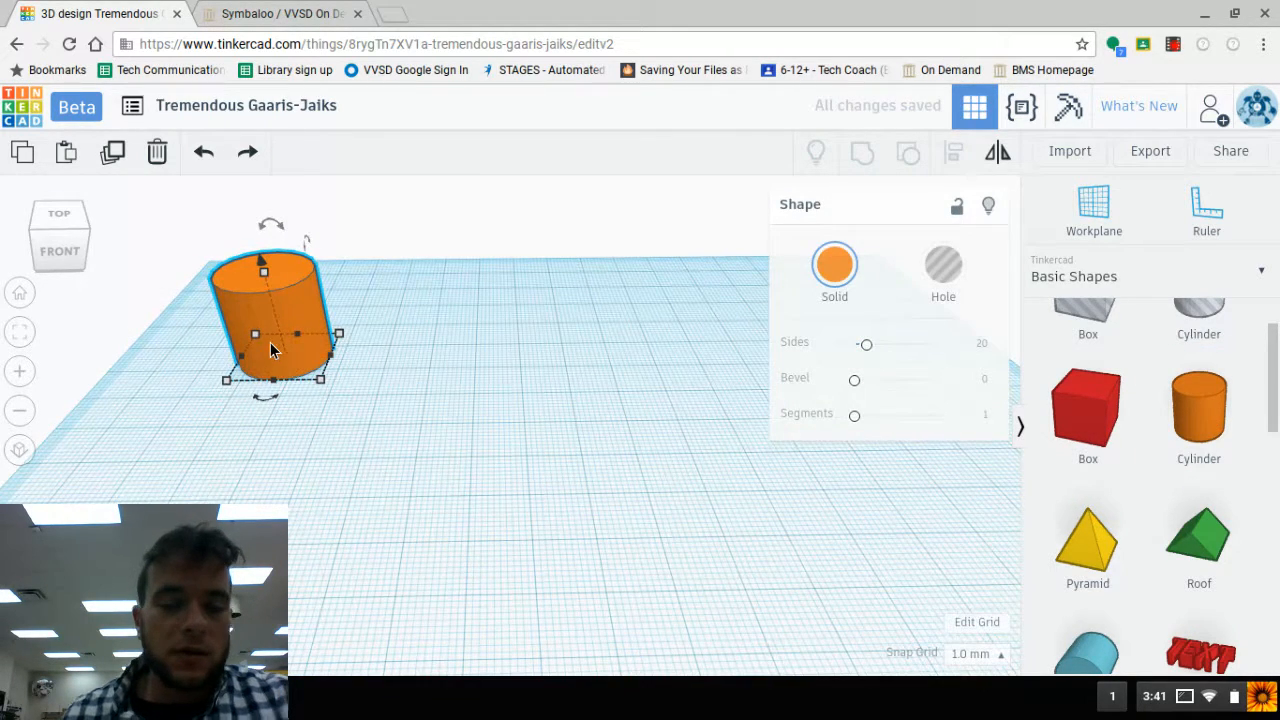
pyautogui.moveTo(270, 342); pyautogui.dragTo(432, 392, button='middle')
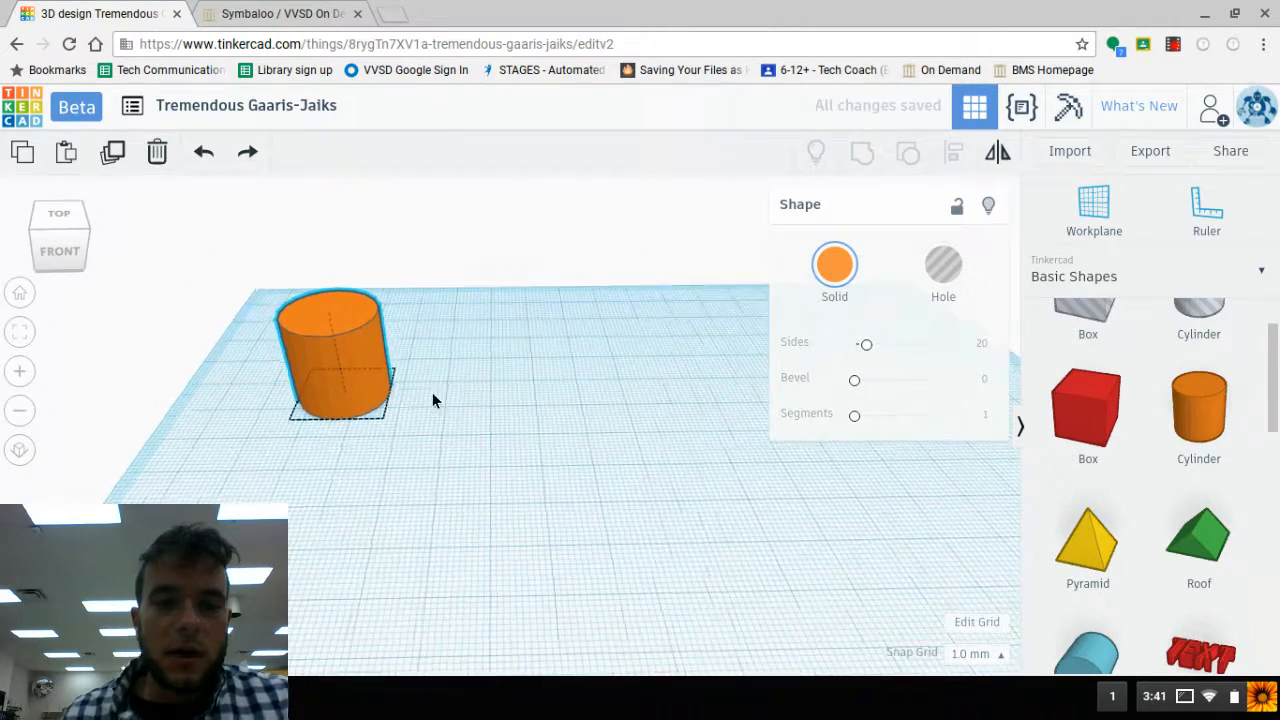
pyautogui.moveTo(325, 369)
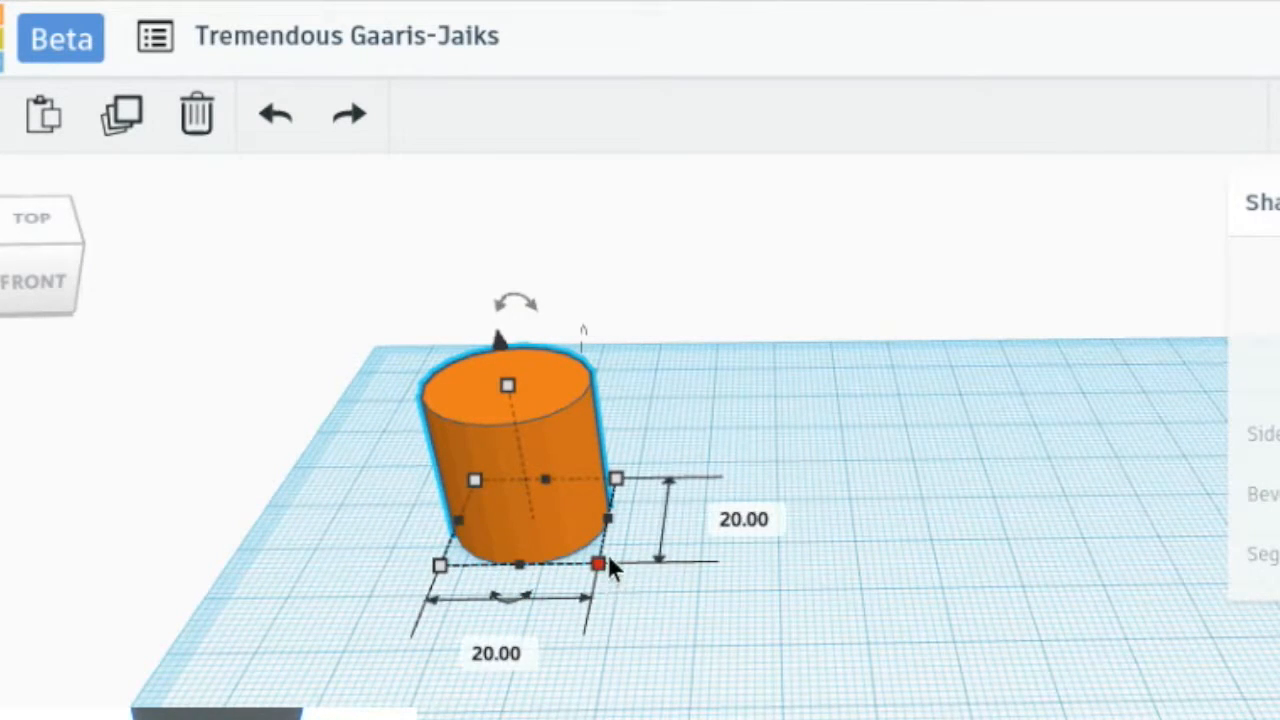
pyautogui.moveTo(510, 388)
pyautogui.moveTo(512, 390); pyautogui.dragTo(513, 292)
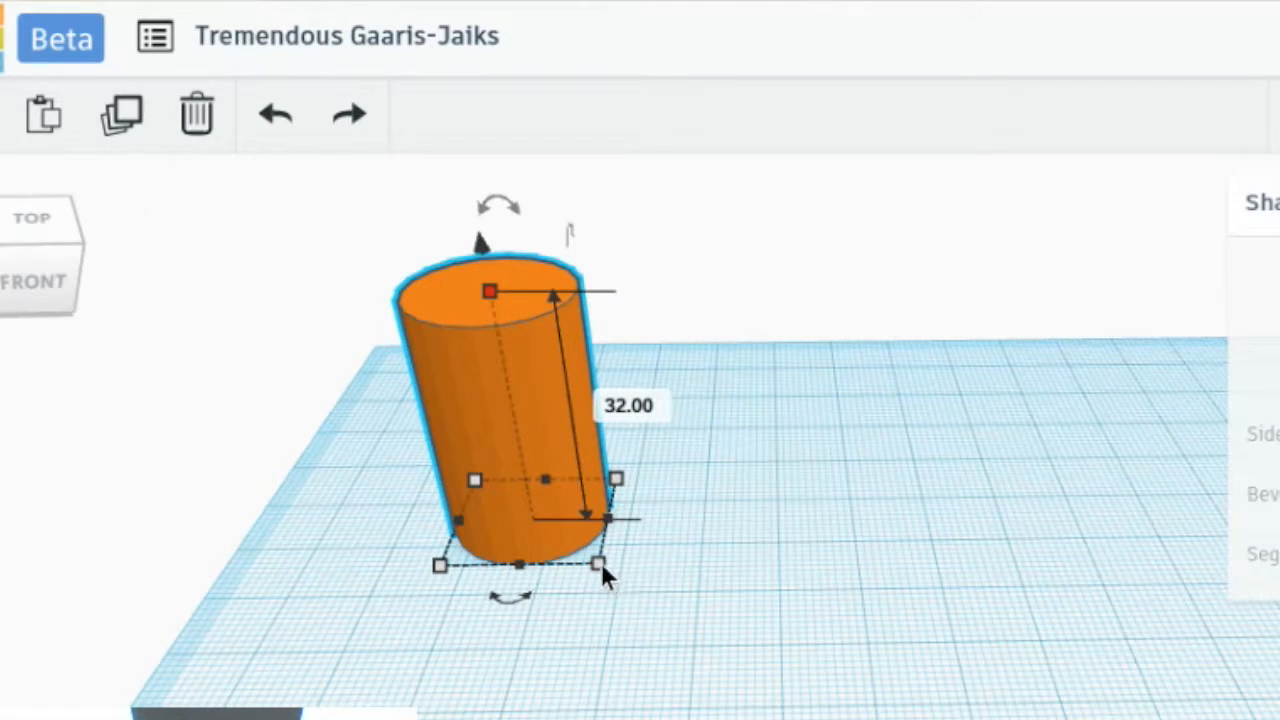
# - Stretch the cylinder's base lengthwise into a long, narrow oval
pyautogui.moveTo(601, 561); pyautogui.dragTo(621, 618)
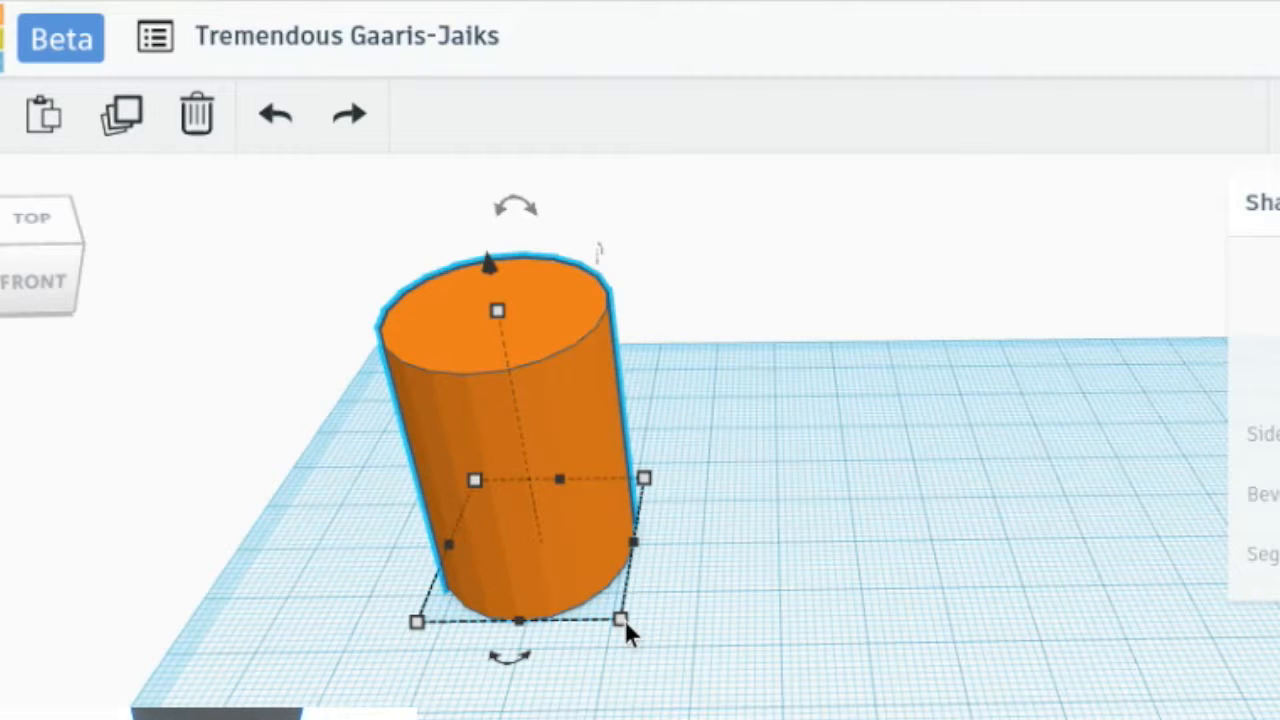
pyautogui.moveTo(625, 625)
pyautogui.keyDown('shift'); pyautogui.mouseDown()
pyautogui.moveTo(698, 680)
pyautogui.moveTo(617, 607)
pyautogui.mouseUp(); pyautogui.keyUp('shift')
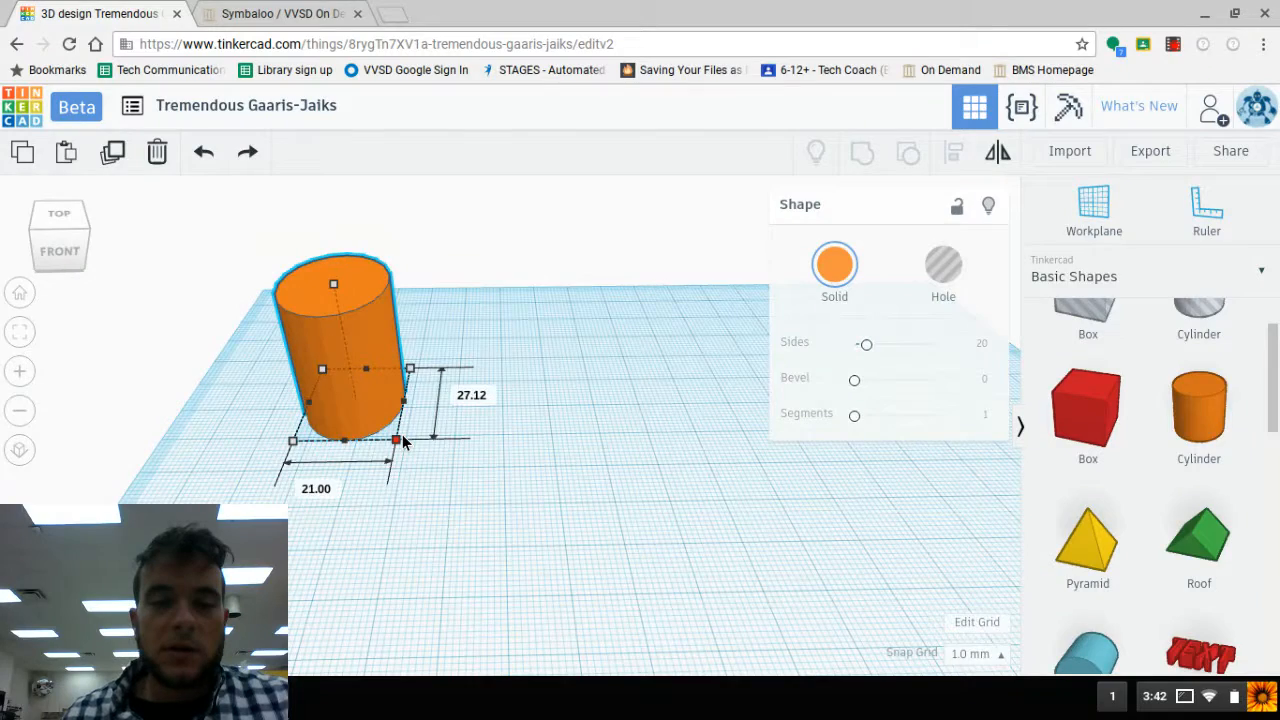
pyautogui.moveTo(400, 443); pyautogui.dragTo(369, 620)
pyautogui.moveTo(471, 474); pyautogui.dragTo(433, 475, button='right')
# - Place a pyramid beside the orange oval and enlarge its base across the middle of the workplane, making it about 98 mm long
pyautogui.moveTo(1072, 565); pyautogui.dragTo(634, 611)
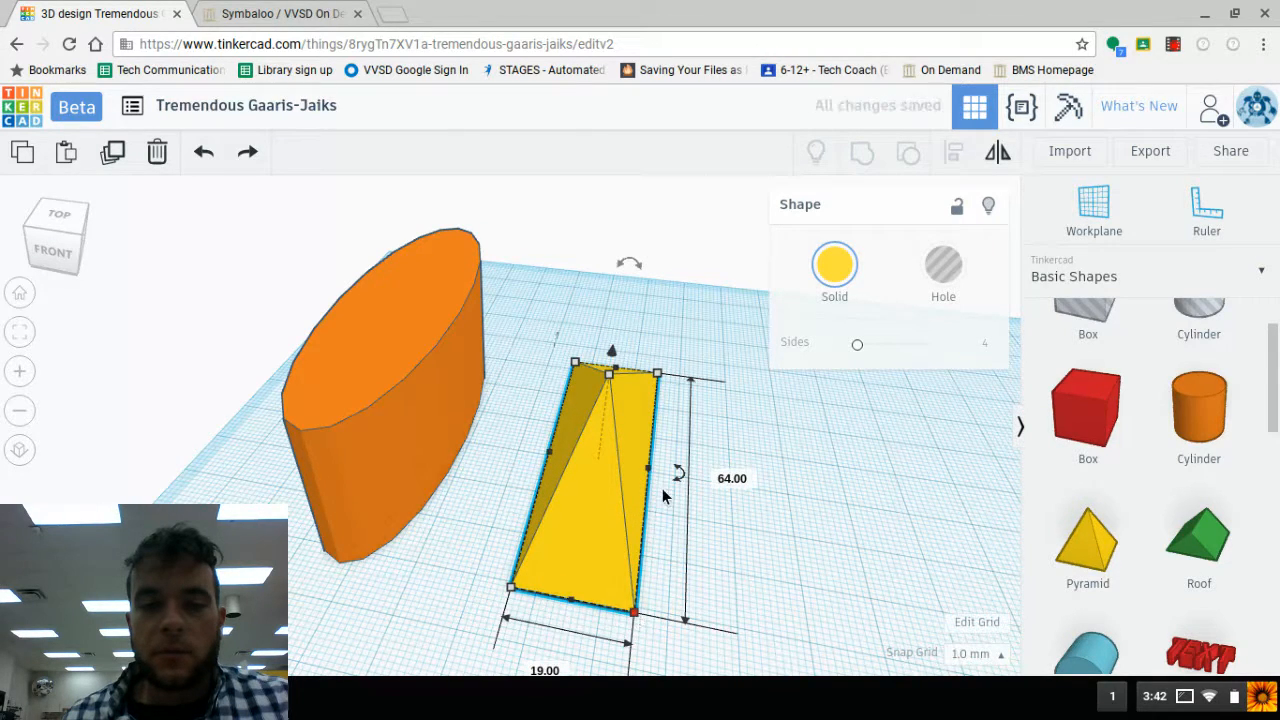
pyautogui.moveTo(652, 473); pyautogui.dragTo(812, 500)
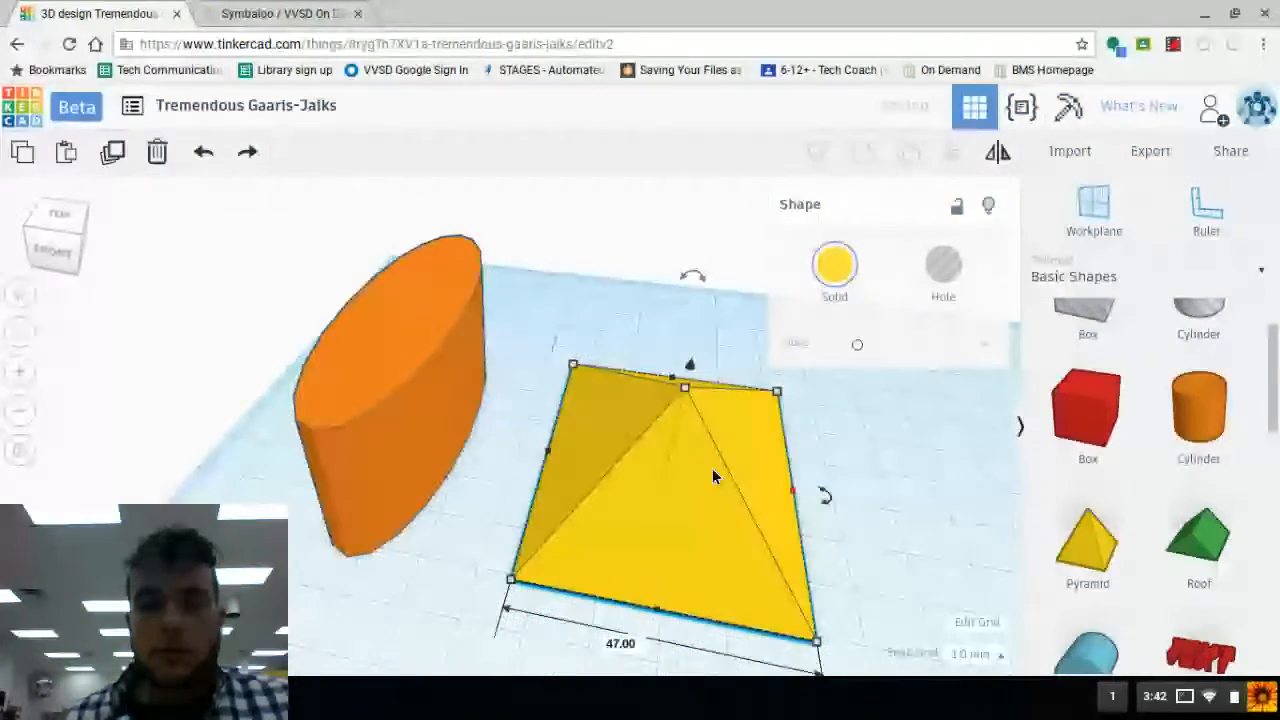
pyautogui.scroll(-5, 712, 468)
pyautogui.moveTo(676, 504); pyautogui.dragTo(673, 466, button='right')
pyautogui.moveTo(668, 464); pyautogui.dragTo(786, 530)
pyautogui.moveTo(628, 525); pyautogui.dragTo(583, 596)
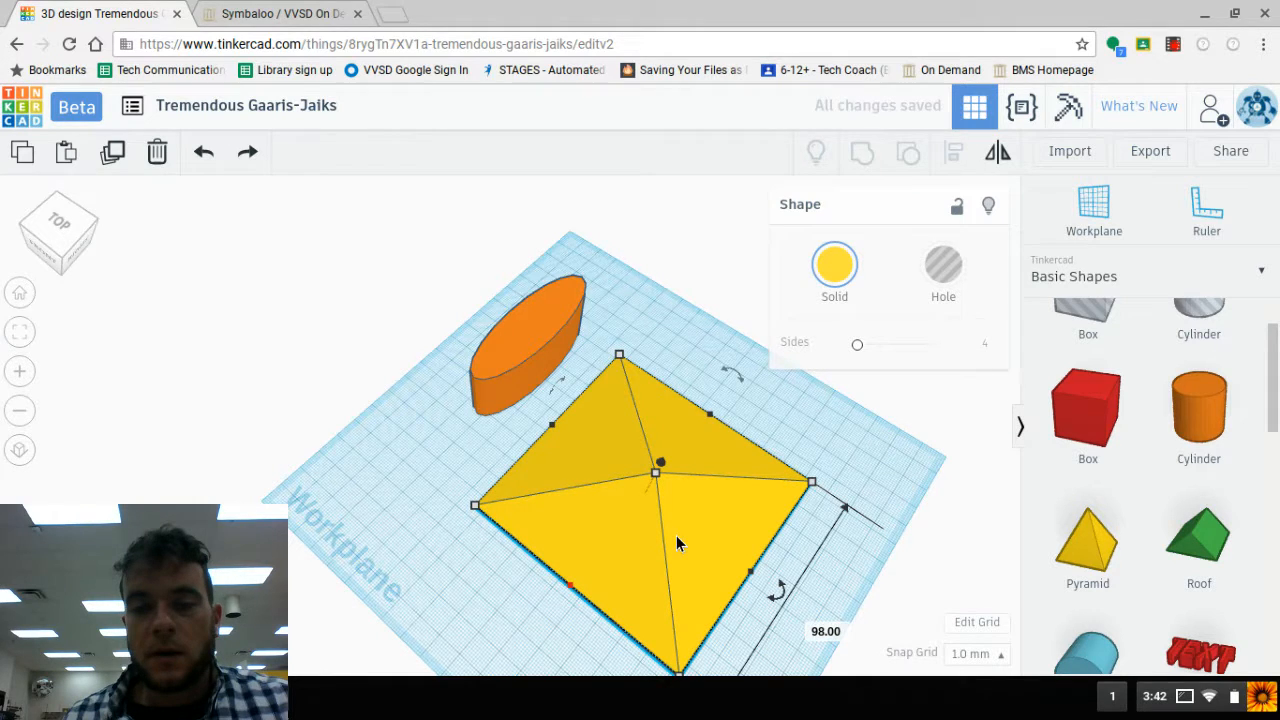
# - Place a roof shape beside the pyramid's back-right edge and stretch it into a bar about 78 mm long
pyautogui.click(1199, 540)
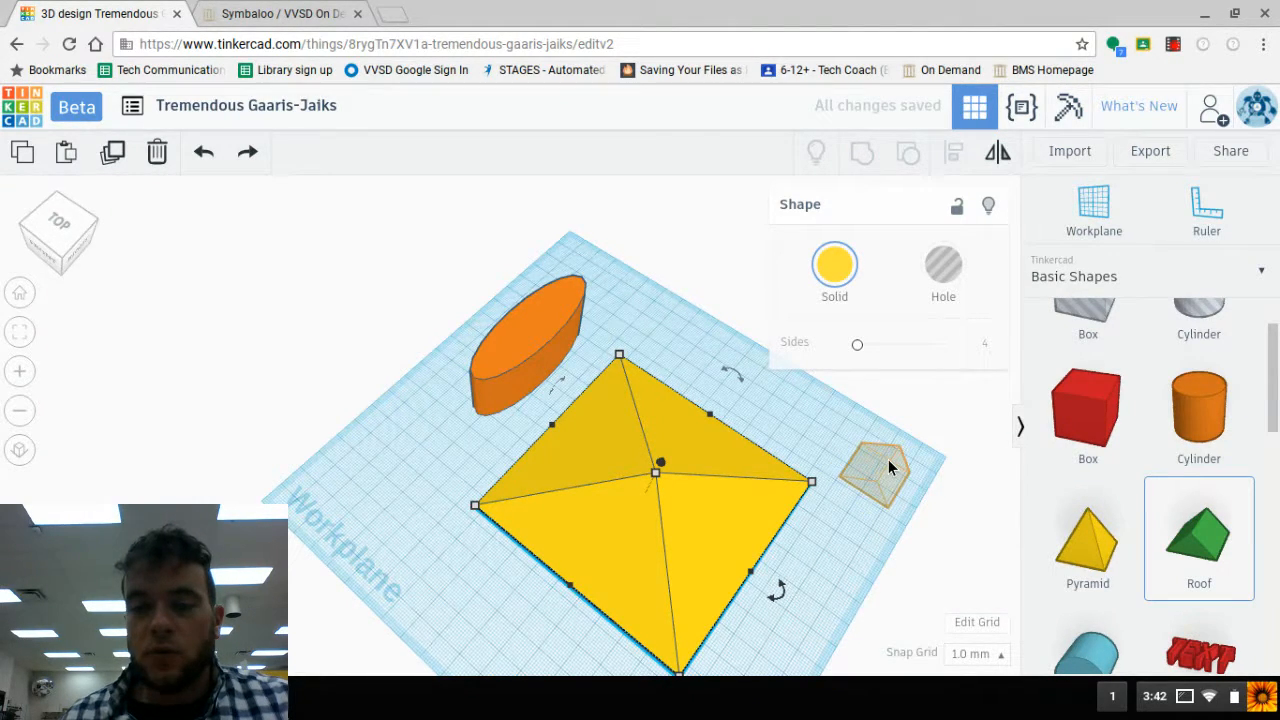
pyautogui.click(886, 462)
pyautogui.moveTo(925, 517); pyautogui.dragTo(906, 445, button='right')
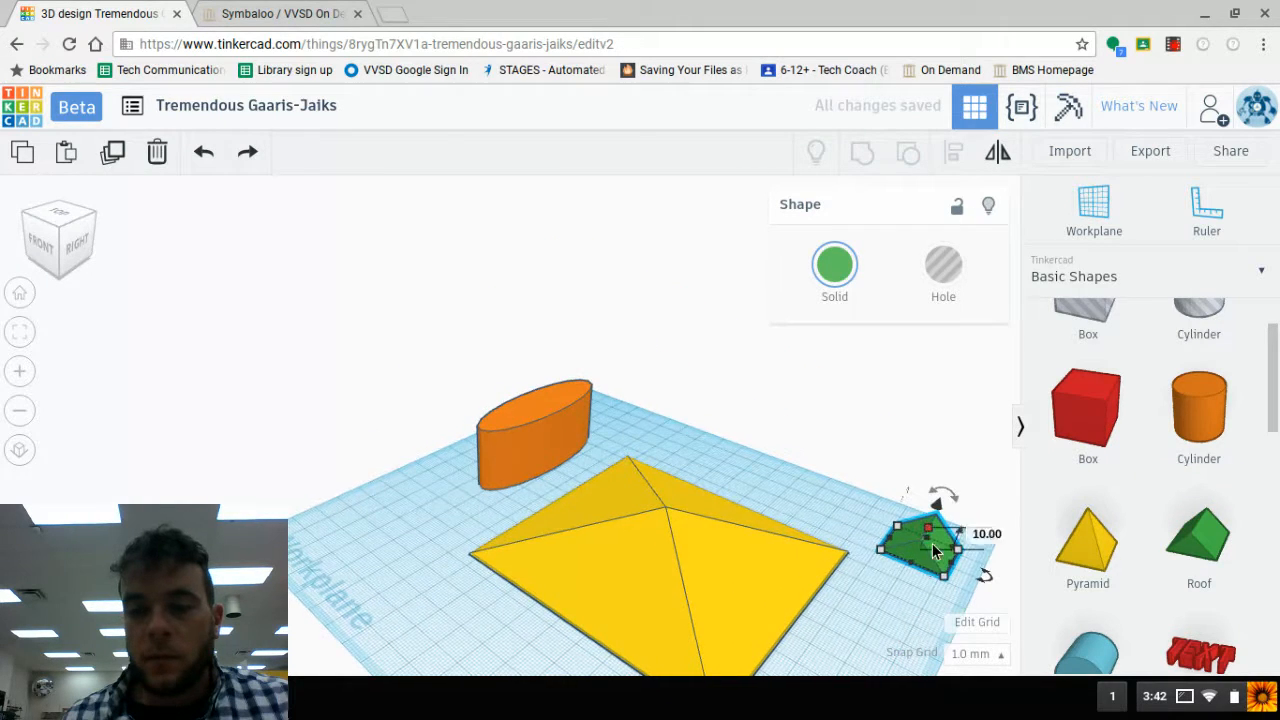
pyautogui.moveTo(916, 567); pyautogui.dragTo(874, 630)
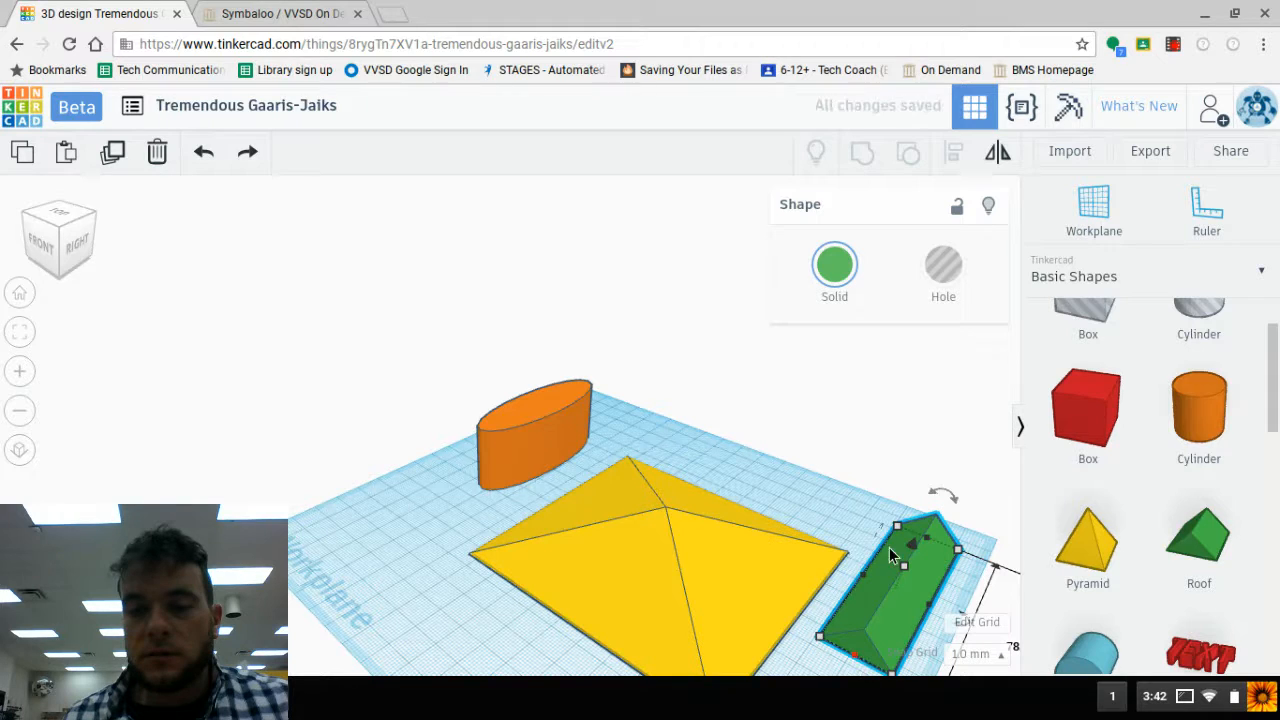
pyautogui.moveTo(902, 529); pyautogui.dragTo(896, 562)
pyautogui.moveTo(870, 618); pyautogui.dragTo(618, 553, button='middle')
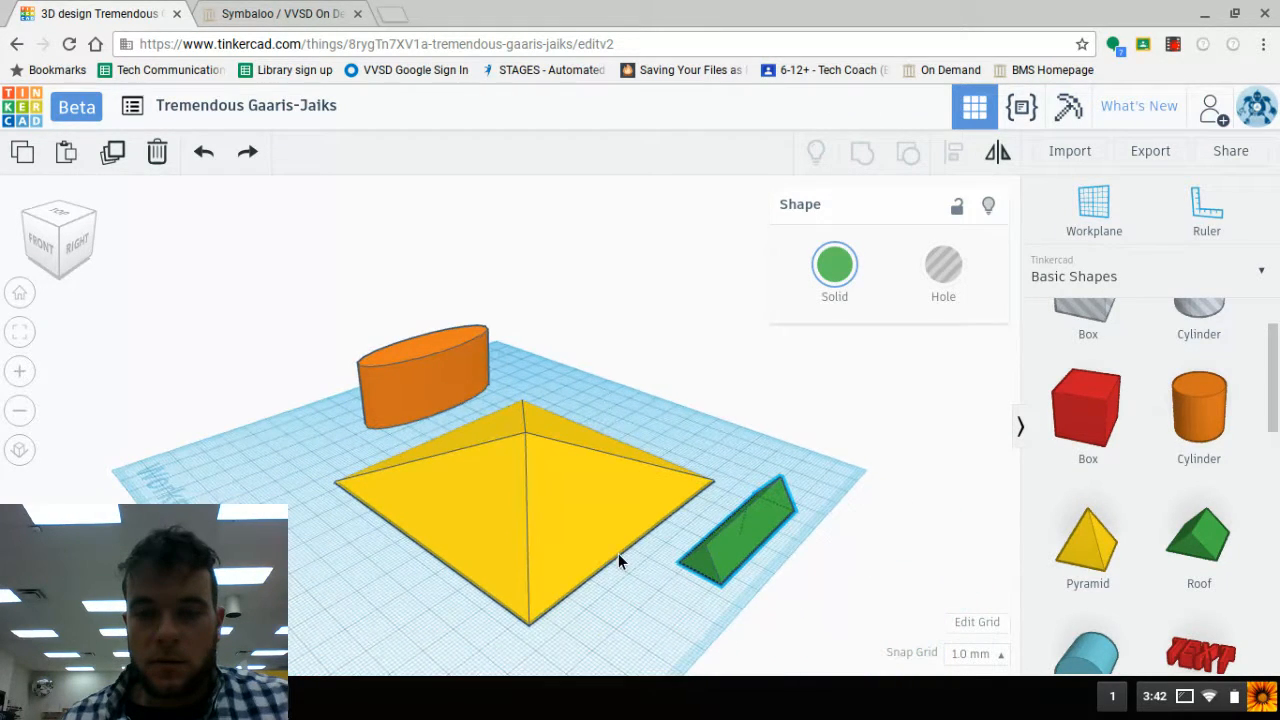
# - Place a round roof on the free side of the pyramid opposite the green roof and stretch it along the pyramid's edge
pyautogui.scroll(-2, 1237, 363)
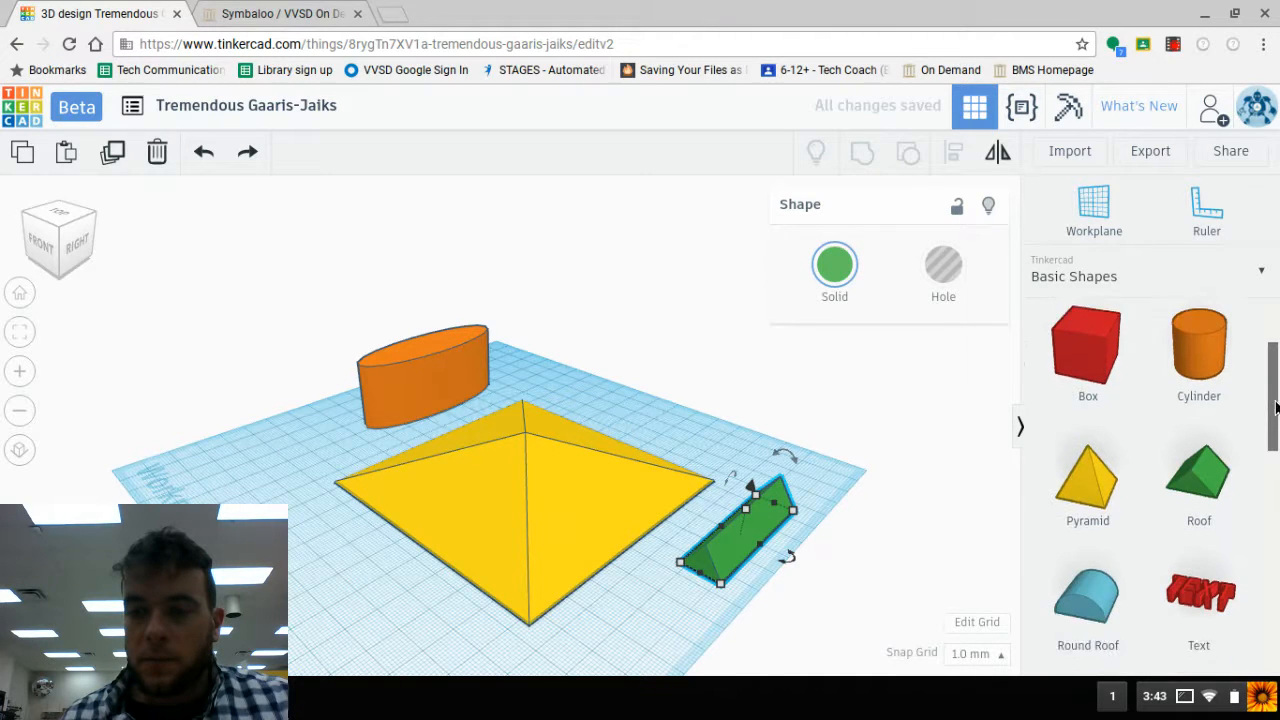
pyautogui.scroll(-1, 1196, 455)
pyautogui.moveTo(1094, 463); pyautogui.dragTo(244, 476)
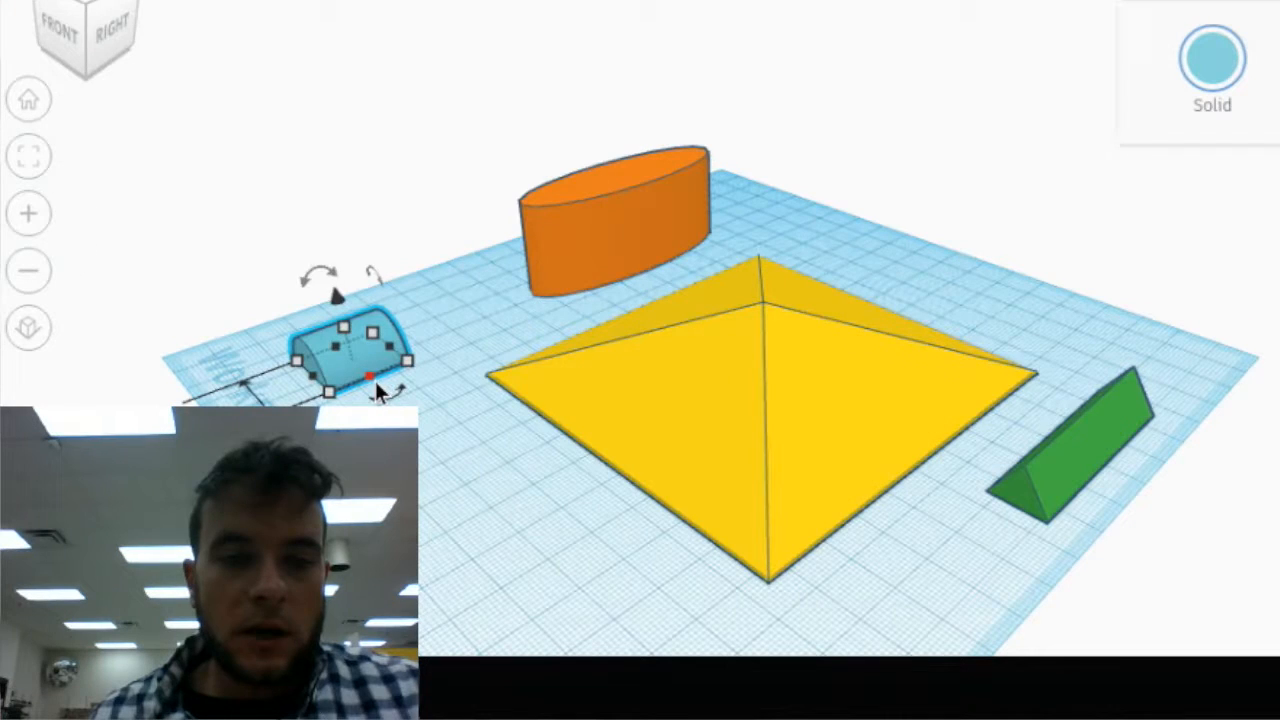
pyautogui.moveTo(377, 386); pyautogui.dragTo(683, 593)
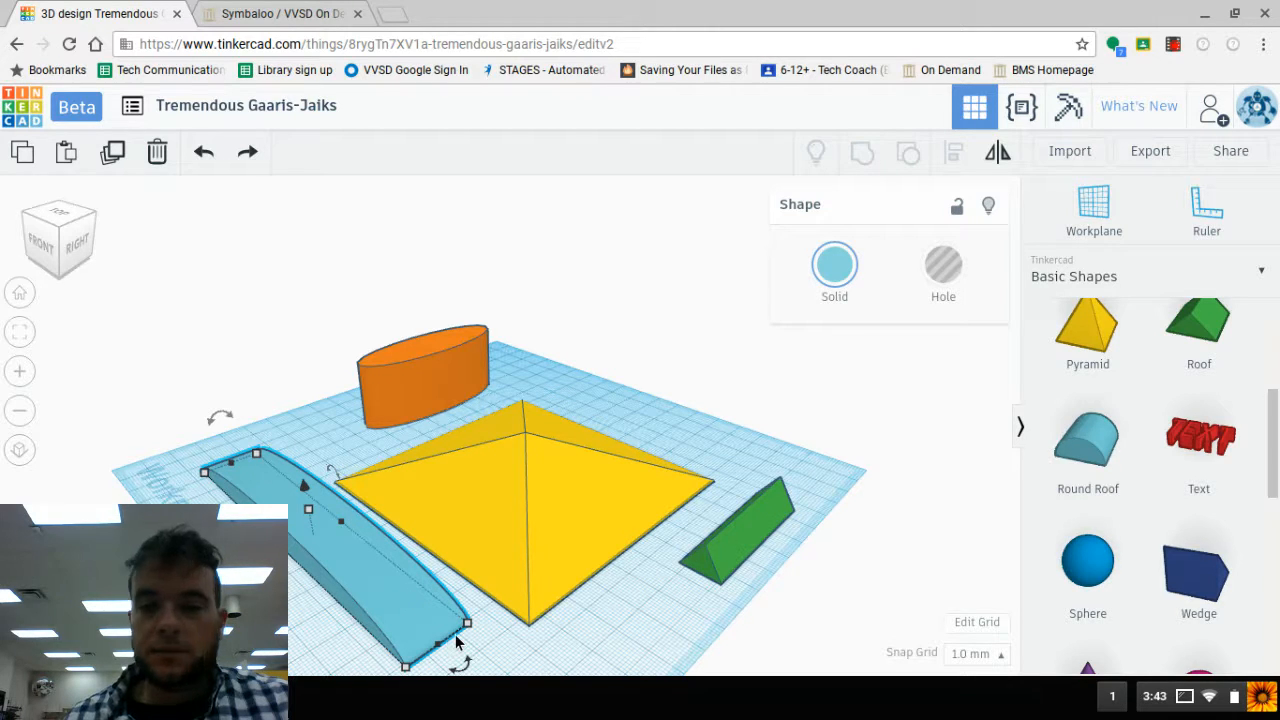
# - Place a sphere behind the pyramid and stretch it into a long ellipsoid
pyautogui.moveTo(1085, 560); pyautogui.dragTo(597, 423)
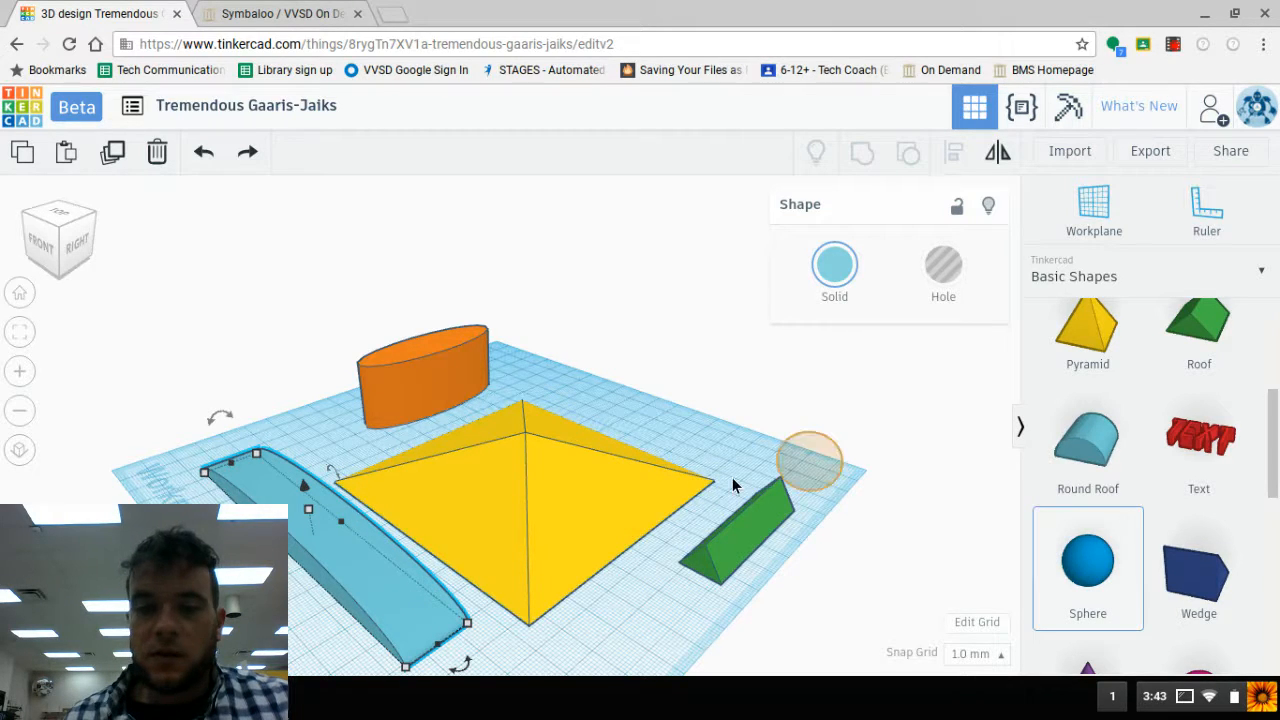
pyautogui.moveTo(869, 285); pyautogui.dragTo(1107, 383)
pyautogui.moveTo(839, 463)
pyautogui.mouseDown(button='right')
pyautogui.moveTo(533, 497)
pyautogui.moveTo(454, 420)
pyautogui.moveTo(643, 455)
pyautogui.moveTo(827, 448)
pyautogui.mouseUp(button='right')
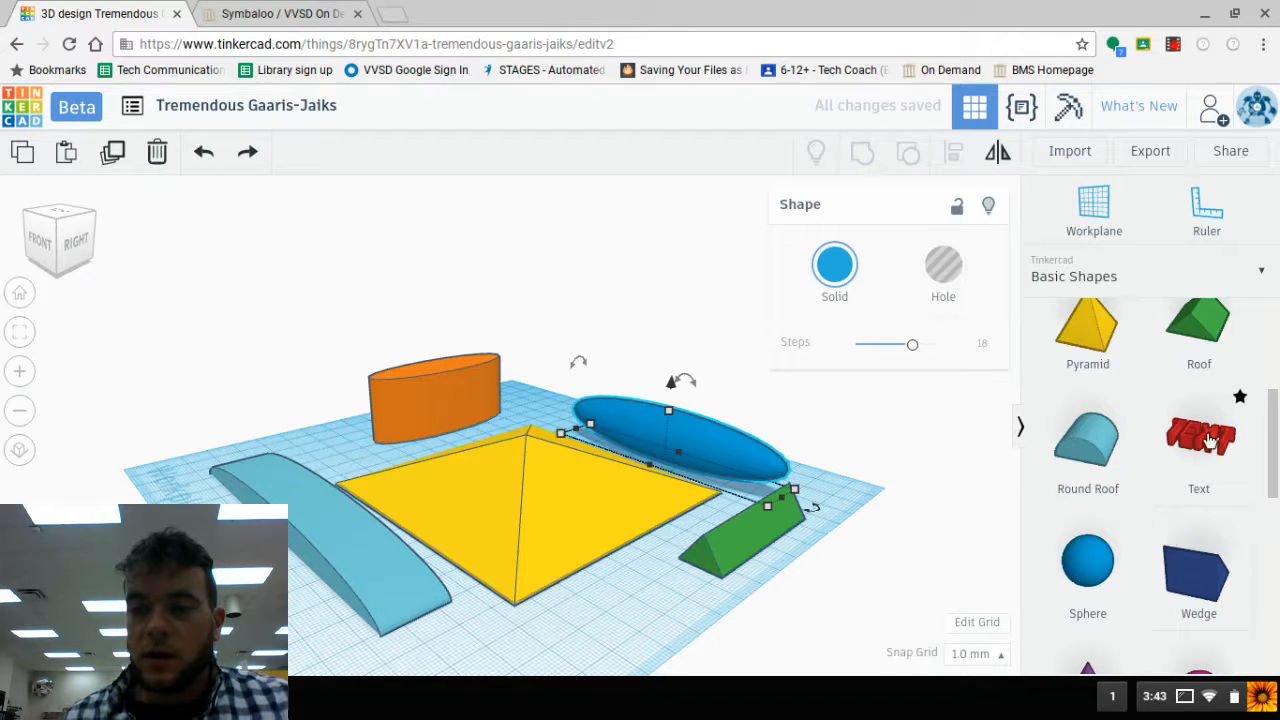
# - Place a text shape over the pyramid's front edge and replace its wording with the shortened name, first part in capitals
pyautogui.moveTo(1210, 440); pyautogui.dragTo(491, 552)
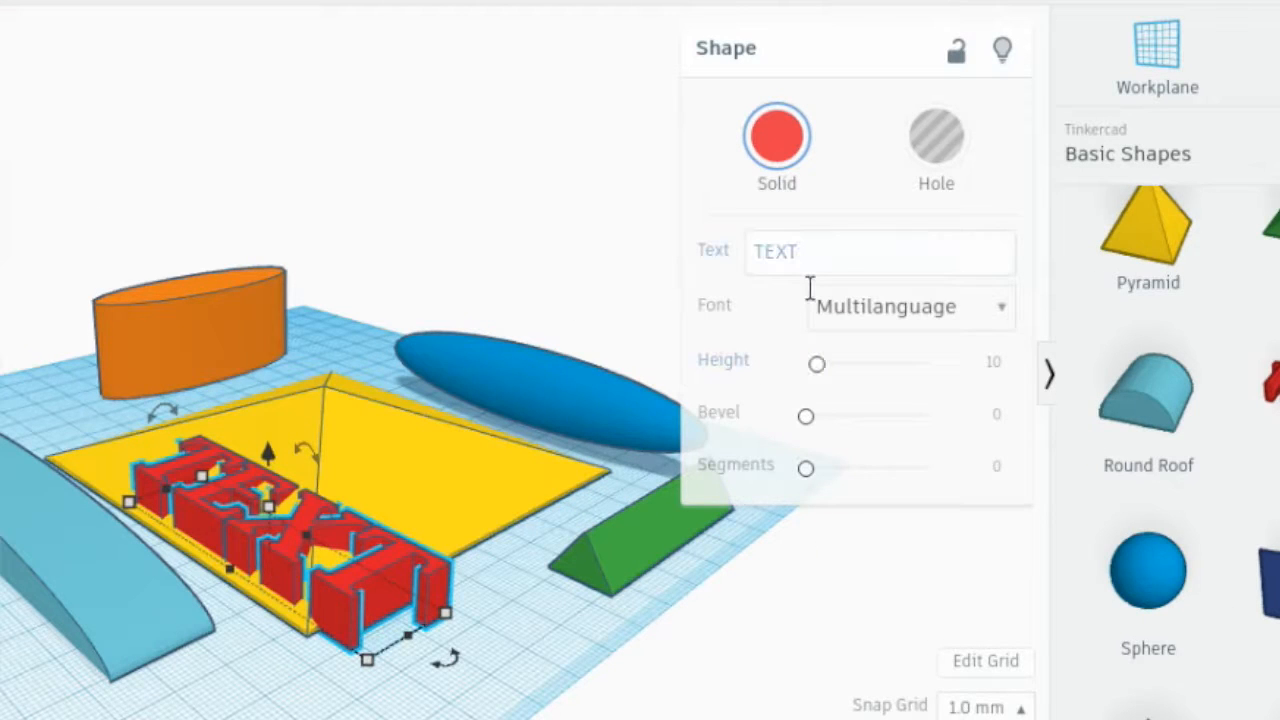
pyautogui.click(831, 262)
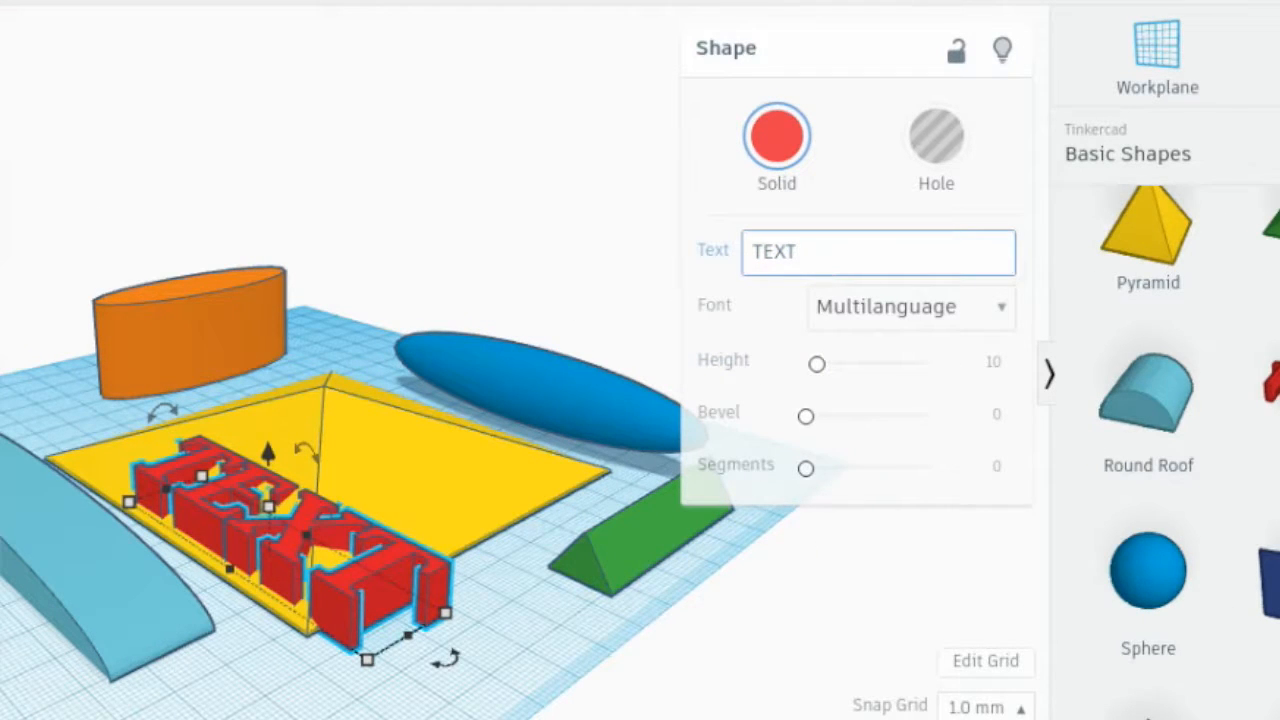
pyautogui.press('BackSpace')
pyautogui.press('BackSpace')
pyautogui.press('BackSpace')
pyautogui.write('ART ')
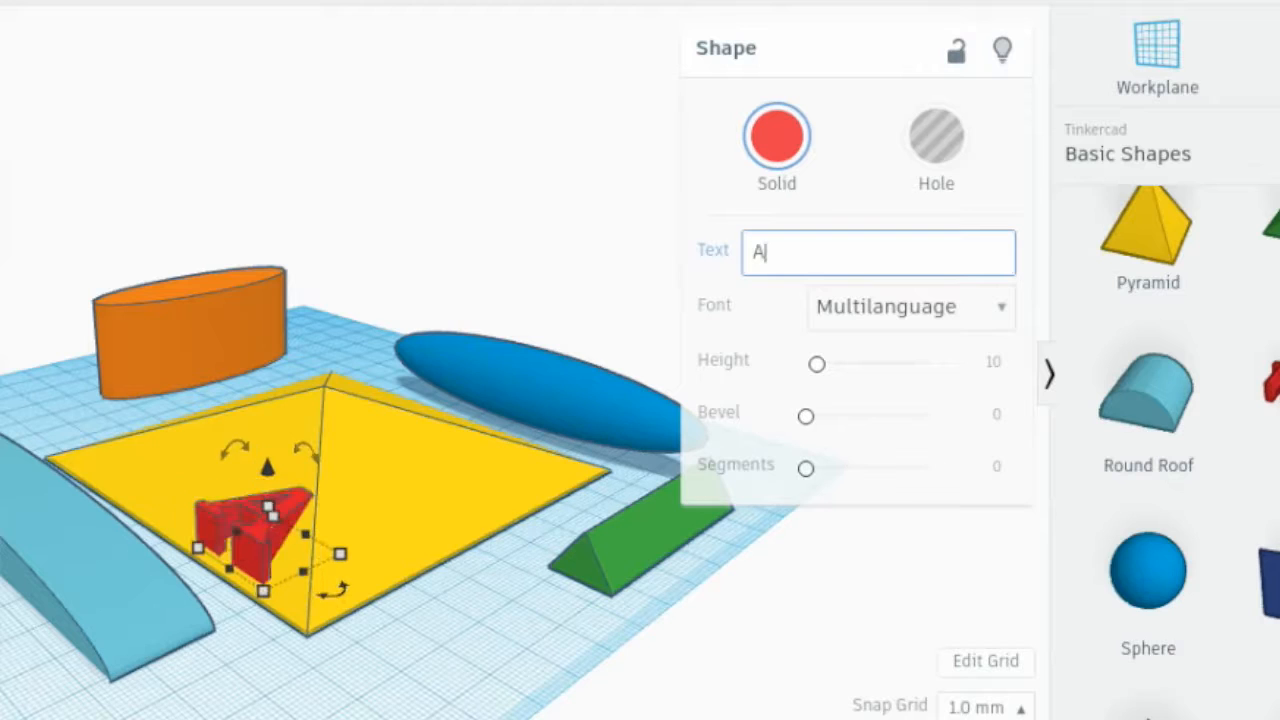
pyautogui.write('McD')
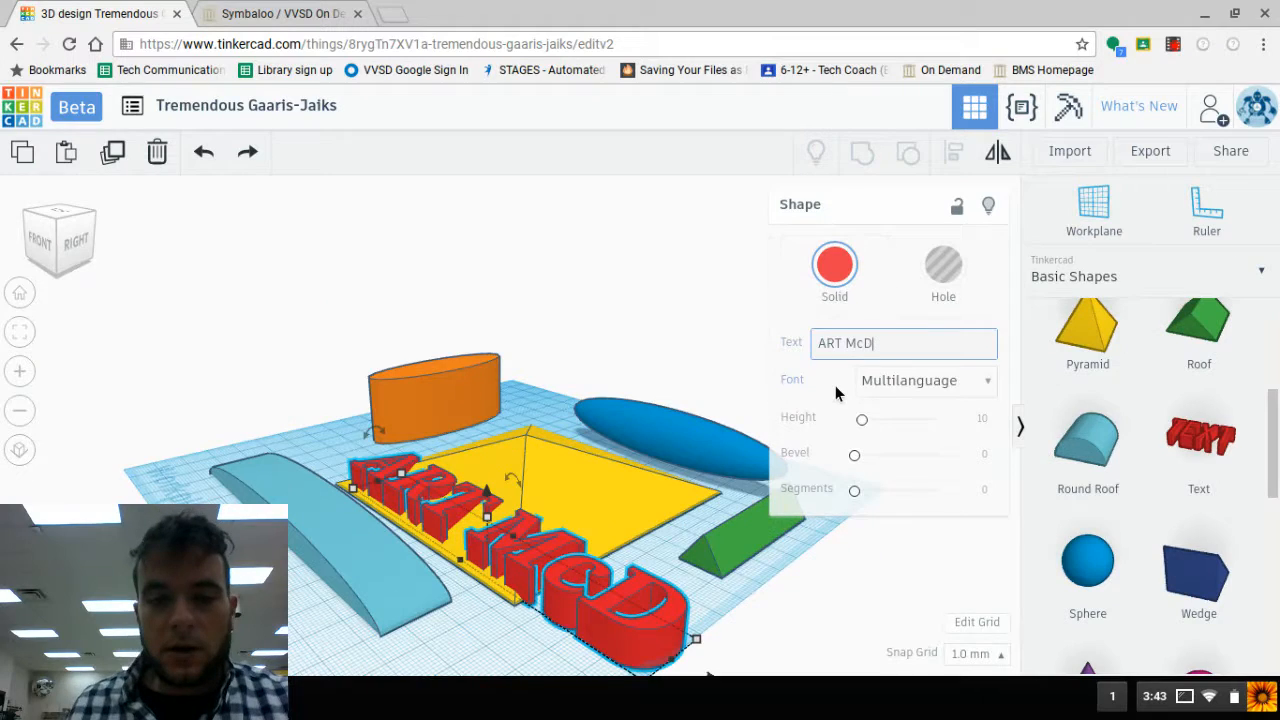
# - Enlarge the red text along the pyramid's edge and raise it into tall block letters
pyautogui.moveTo(125, 434); pyautogui.dragTo(238, 518, button='right')
pyautogui.moveTo(468, 530); pyautogui.dragTo(572, 543, button='right')
pyautogui.moveTo(417, 583); pyautogui.dragTo(300, 668)
pyautogui.moveTo(547, 527); pyautogui.dragTo(553, 455)
pyautogui.moveTo(556, 498)
pyautogui.mouseDown(button='right')
pyautogui.moveTo(460, 481)
pyautogui.moveTo(600, 514)
pyautogui.moveTo(483, 508)
pyautogui.moveTo(560, 505)
pyautogui.mouseUp(button='right')
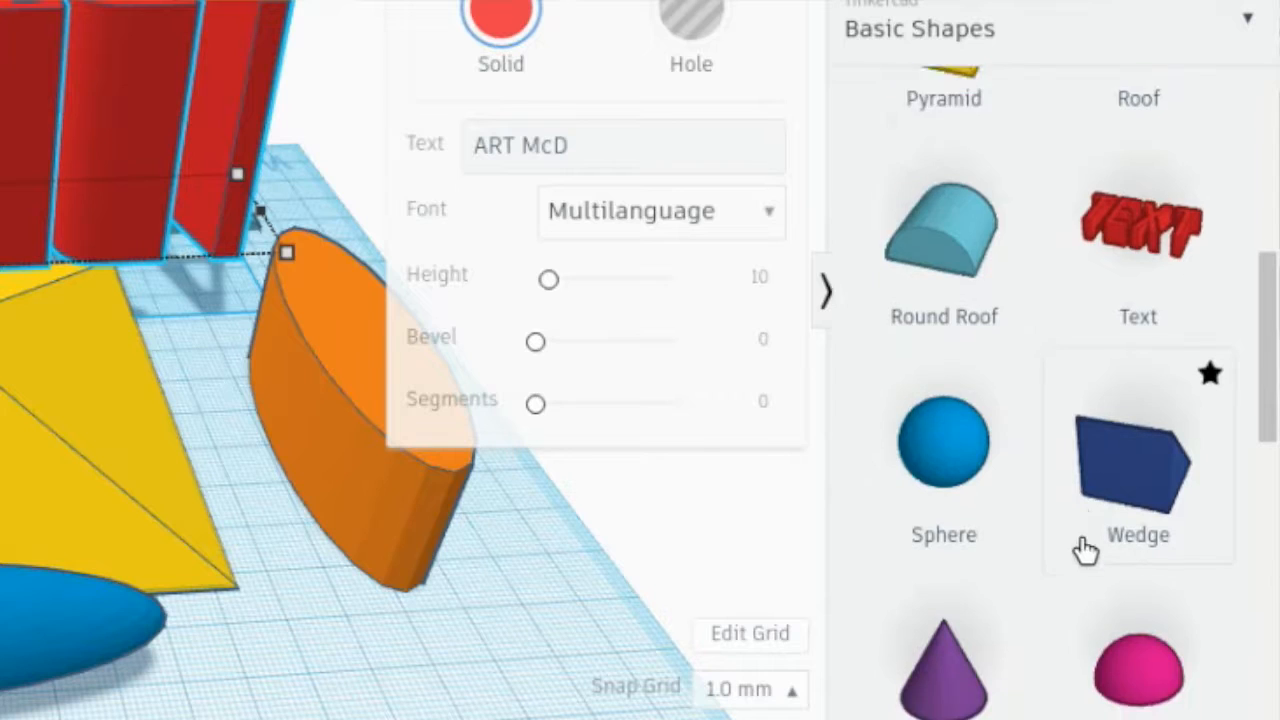
# - Browse the remaining basic shapes, and delete every shape from the workplane
pyautogui.scroll(-5, 1086, 549)
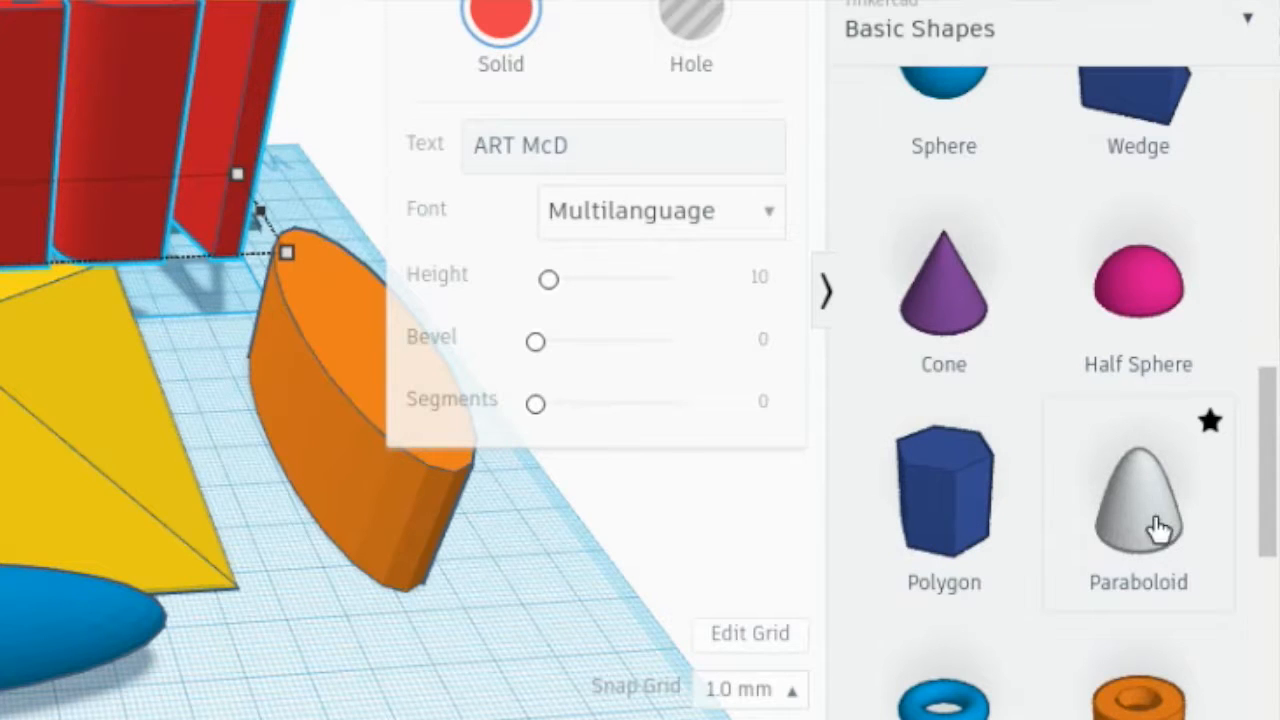
pyautogui.scroll(-3, 1078, 480)
pyautogui.scroll(-3, 1073, 484)
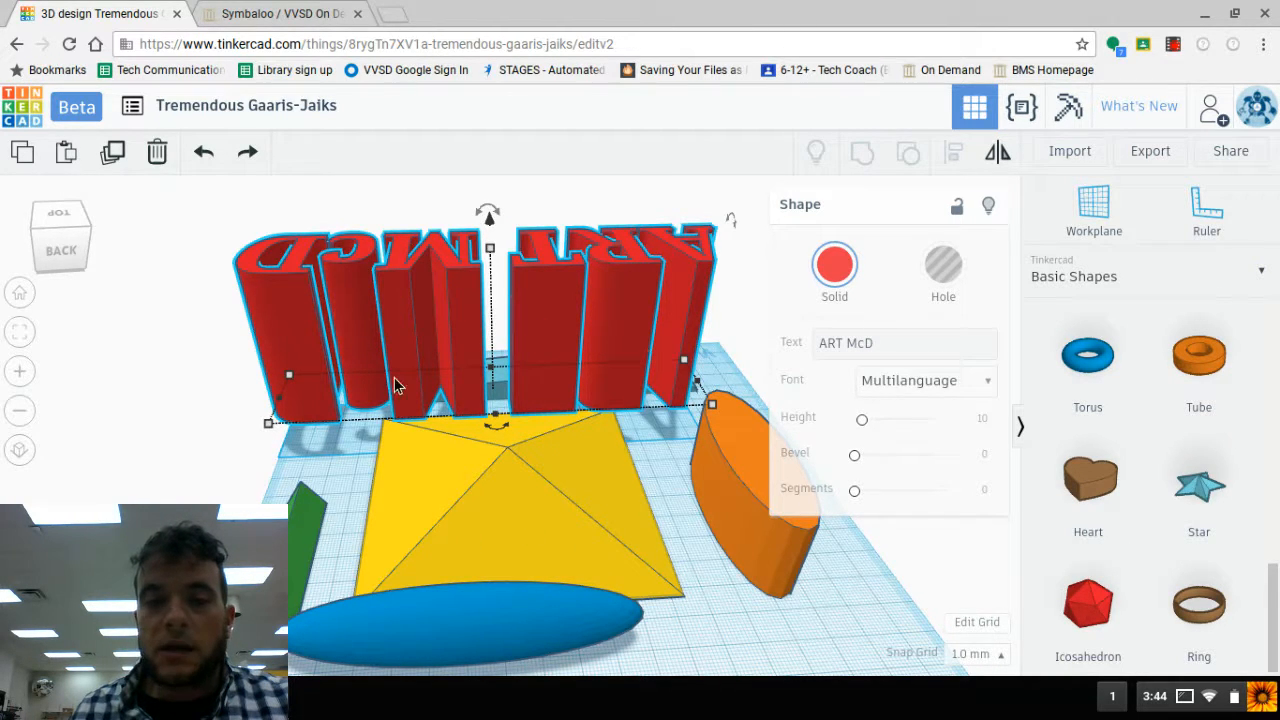
pyautogui.moveTo(342, 364); pyautogui.dragTo(555, 433, button='right')
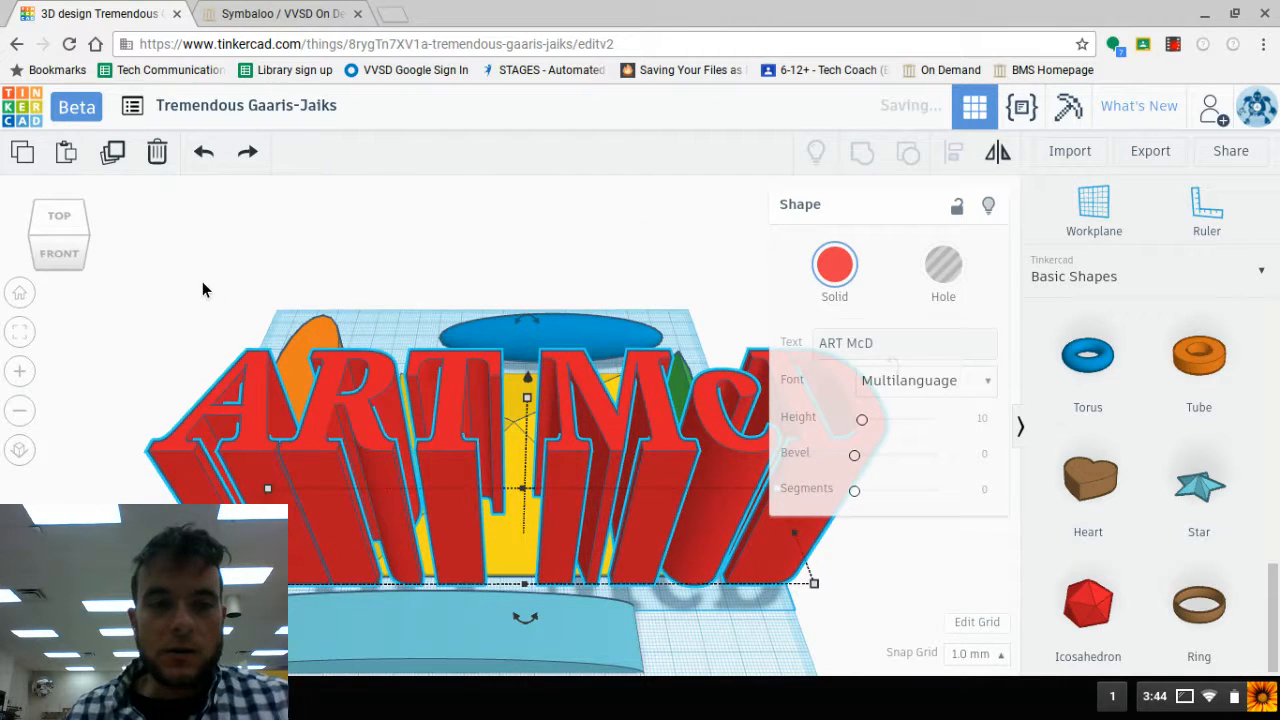
pyautogui.moveTo(164, 249); pyautogui.dragTo(757, 625)
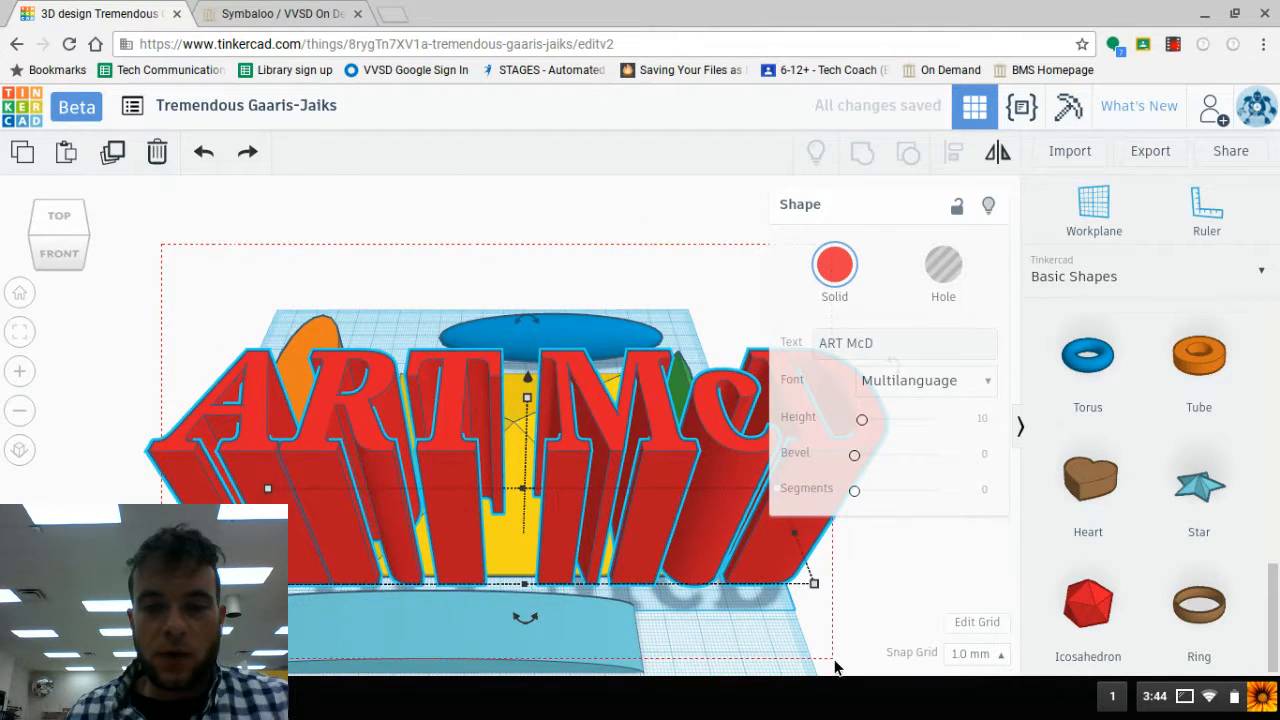
pyautogui.moveTo(840, 670); pyautogui.dragTo(840, 670)
pyautogui.press('Delete')
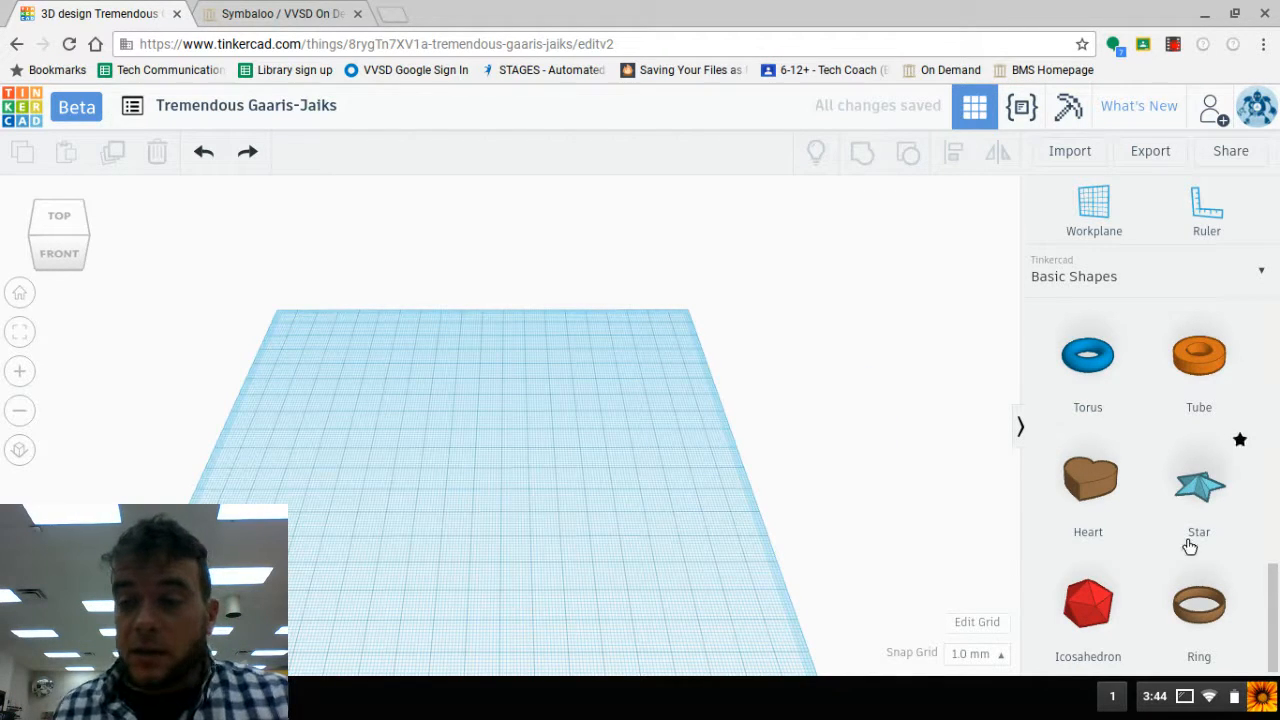
# - Place a new text shape on the left side of the empty workplane and set its wording to the shortened name in mixed case
pyautogui.moveTo(1278, 599); pyautogui.dragTo(1274, 419)
pyautogui.moveTo(1189, 478); pyautogui.dragTo(365, 463)
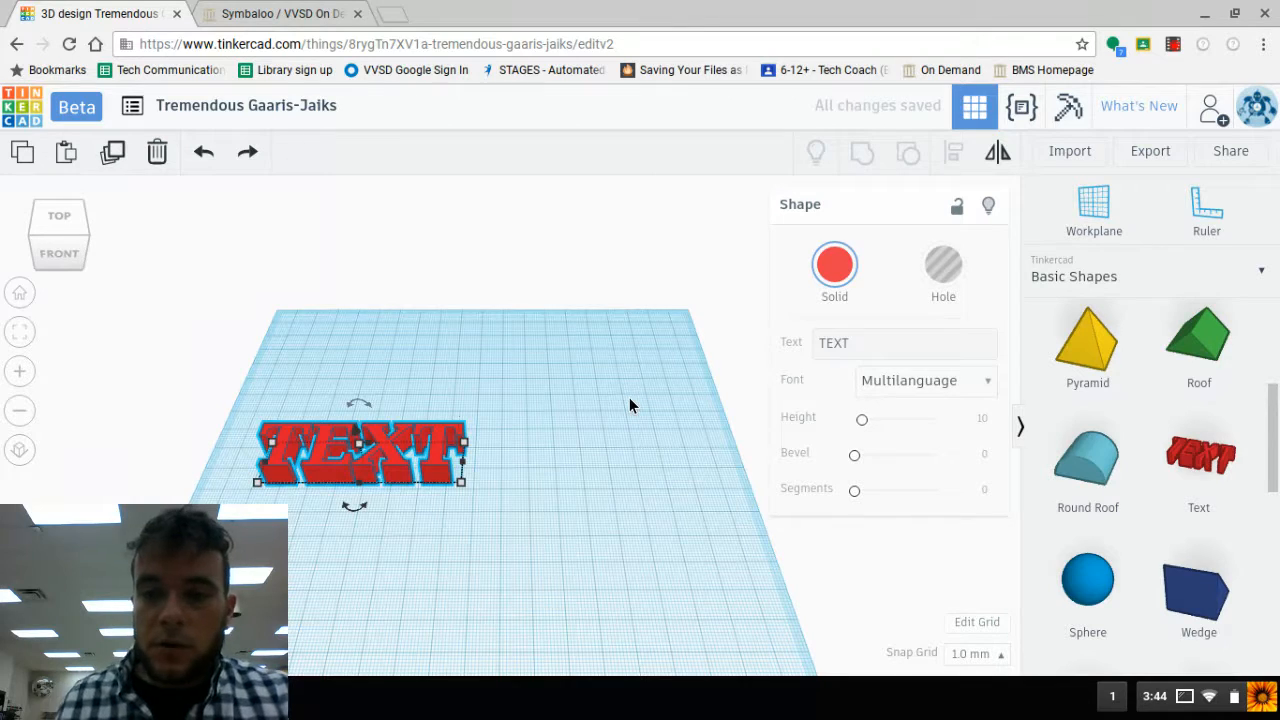
pyautogui.click(880, 343)
pyautogui.press('BackSpace')
pyautogui.press('BackSpace')
pyautogui.press('BackSpace')
pyautogui.press('BackSpace')
pyautogui.write('Art')
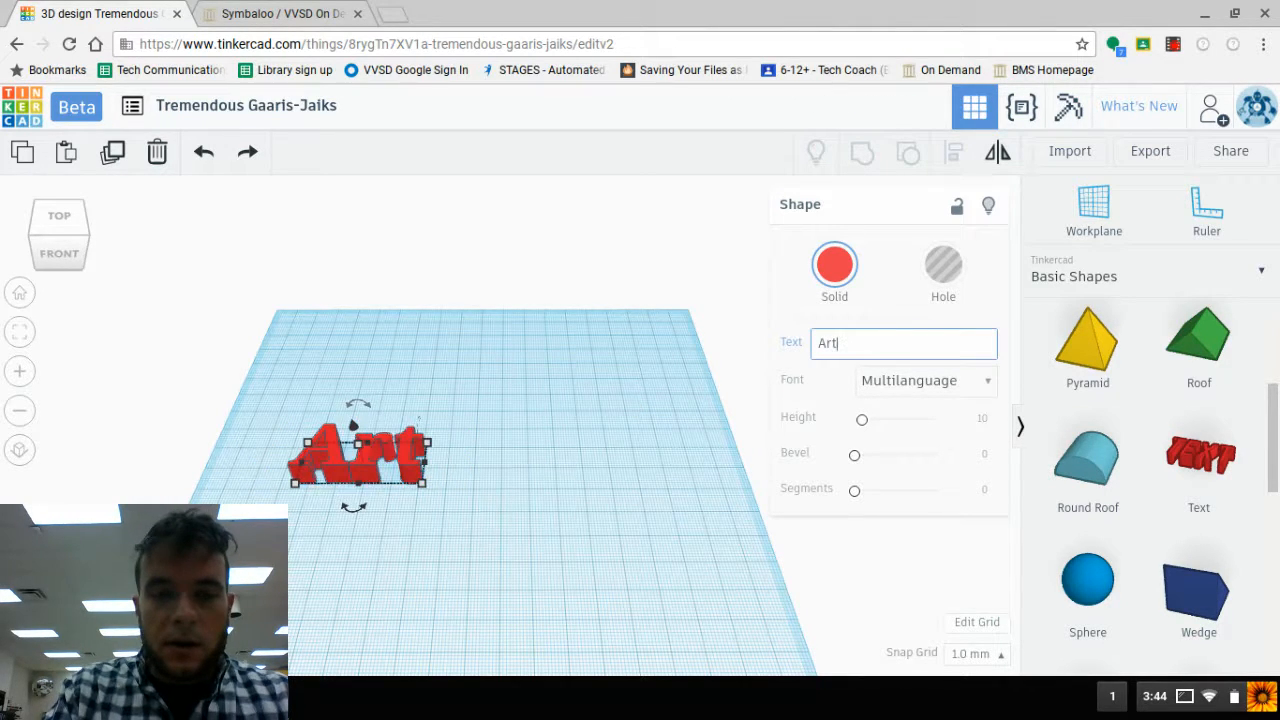
pyautogui.write(' McD')
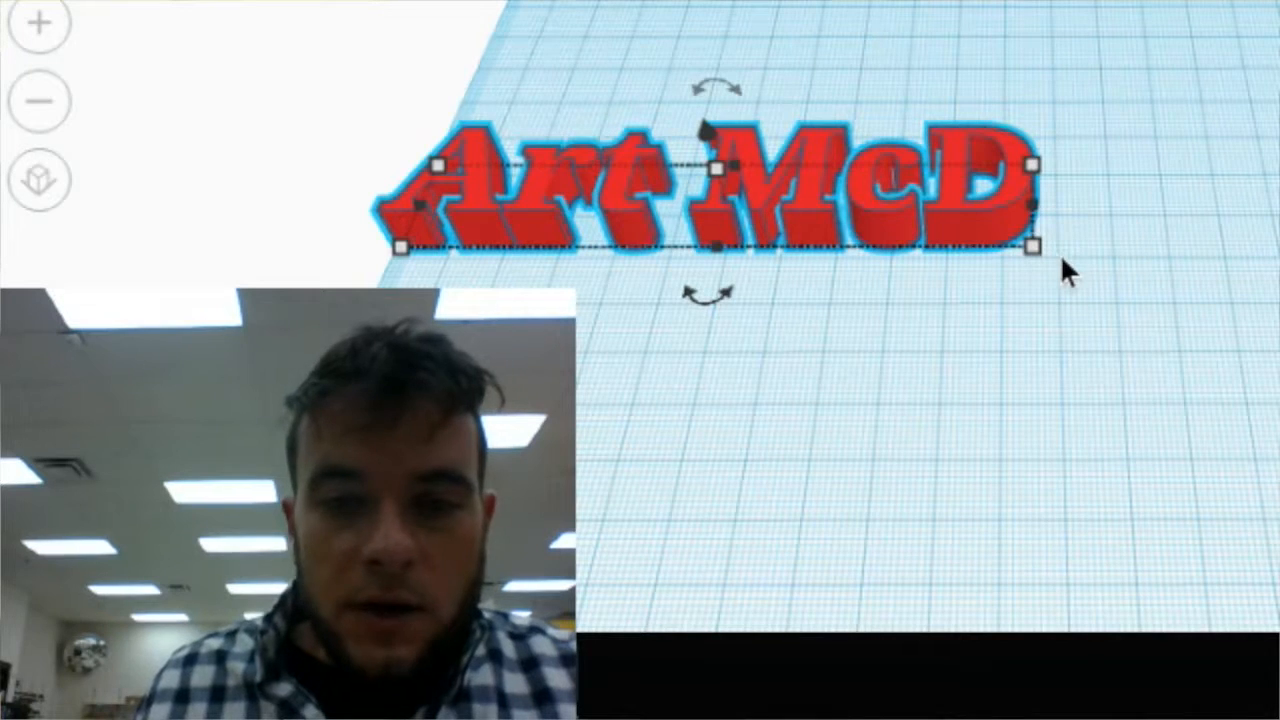
pyautogui.moveTo(1040, 262)
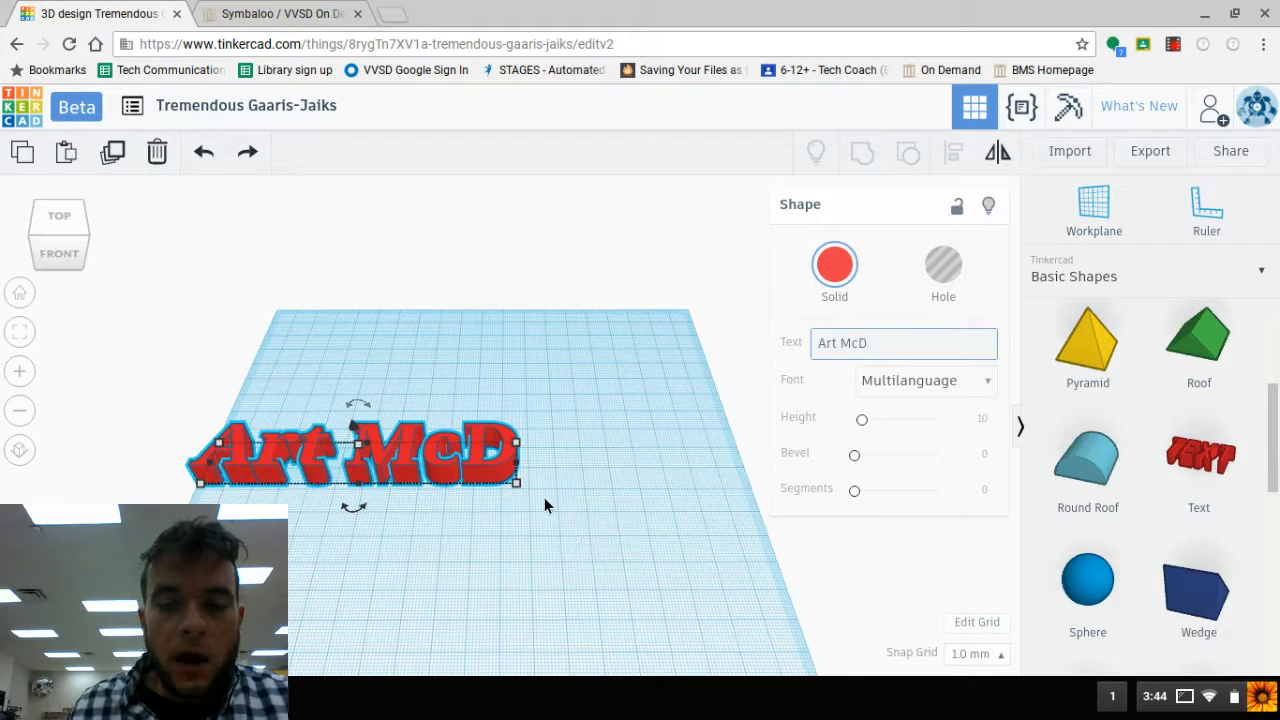
pyautogui.scroll(3, 542, 505)
pyautogui.click(390, 515)
pyautogui.moveTo(390, 515); pyautogui.dragTo(776, 466, button='middle')
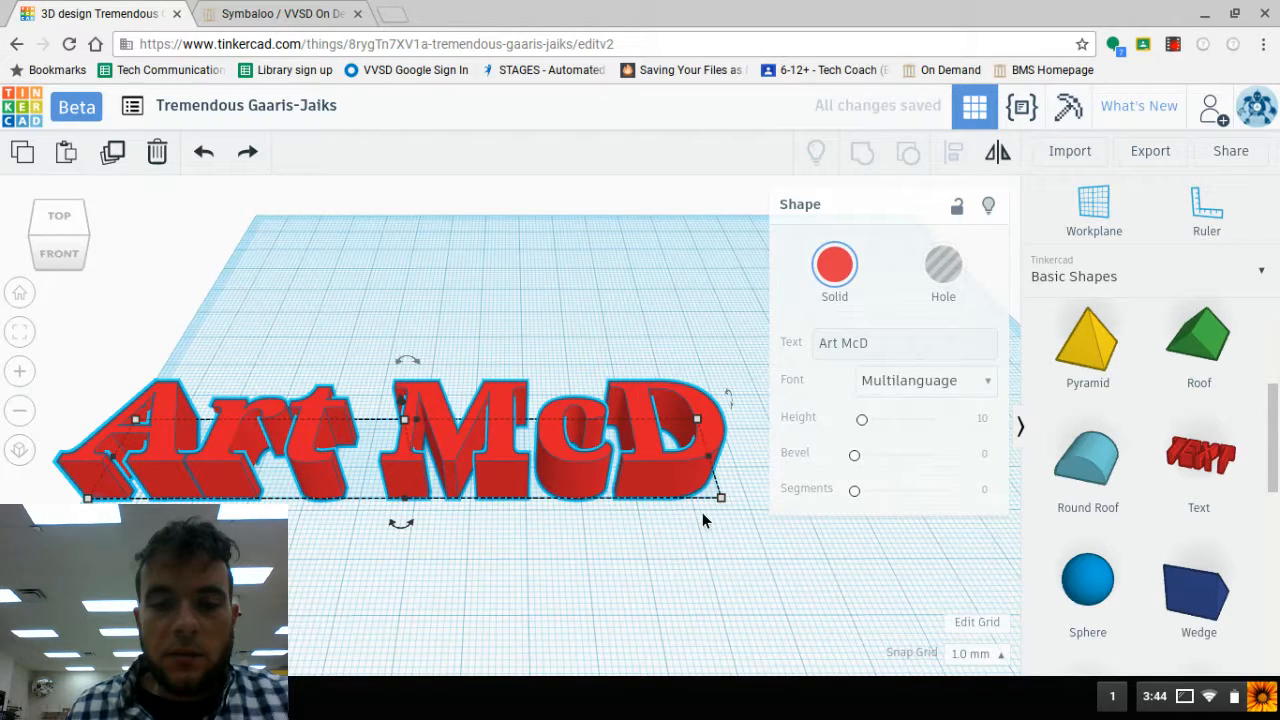
# - Set the width of the red name text to 125 mm
pyautogui.moveTo(727, 503)
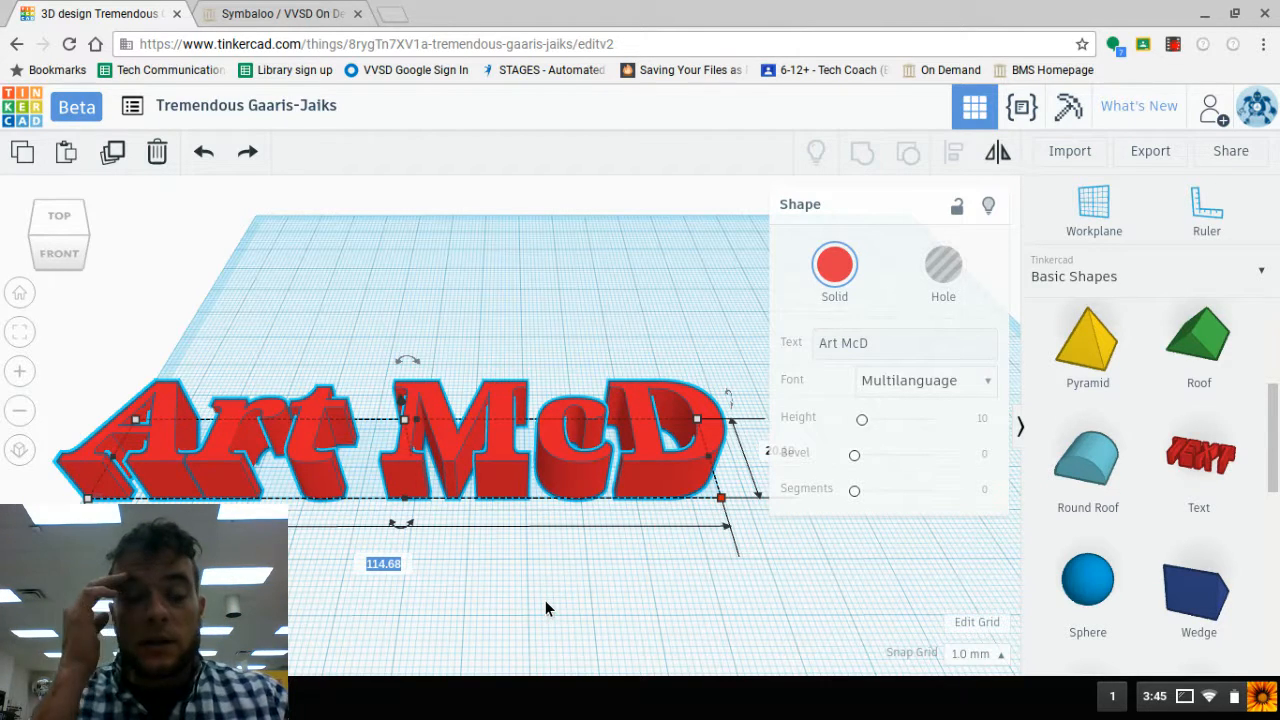
pyautogui.write('12')
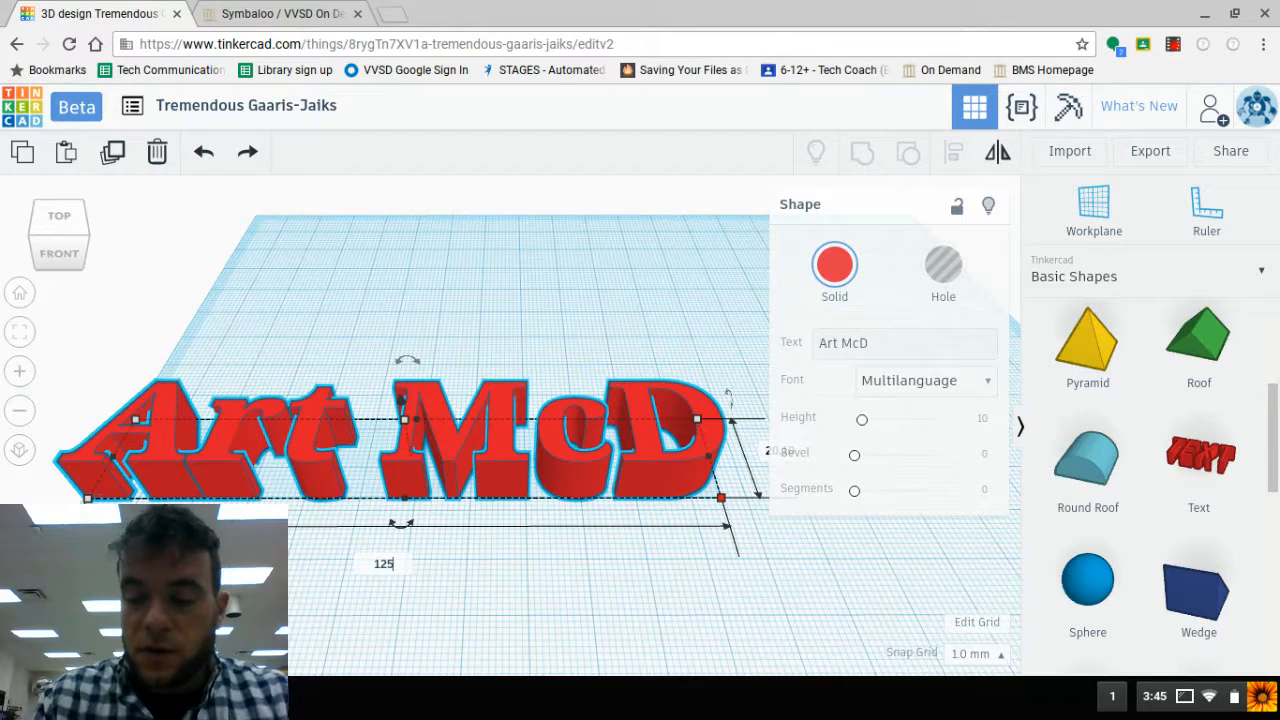
pyautogui.write('5')
pyautogui.press('Return')
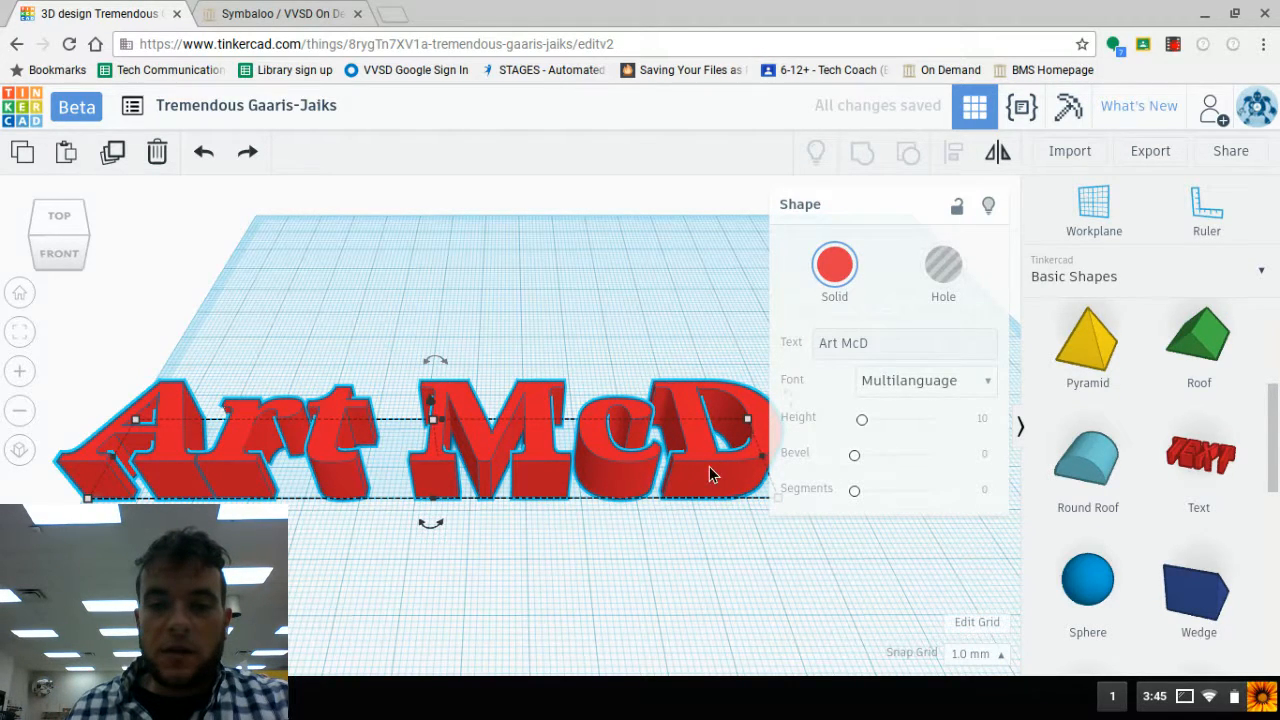
# - Place a pyramid on the workplane behind the red text and set its width to 120 mm
pyautogui.moveTo(829, 539)
pyautogui.mouseDown(button='right')
pyautogui.moveTo(629, 565)
pyautogui.moveTo(701, 542)
pyautogui.moveTo(835, 548)
pyautogui.mouseUp(button='right')
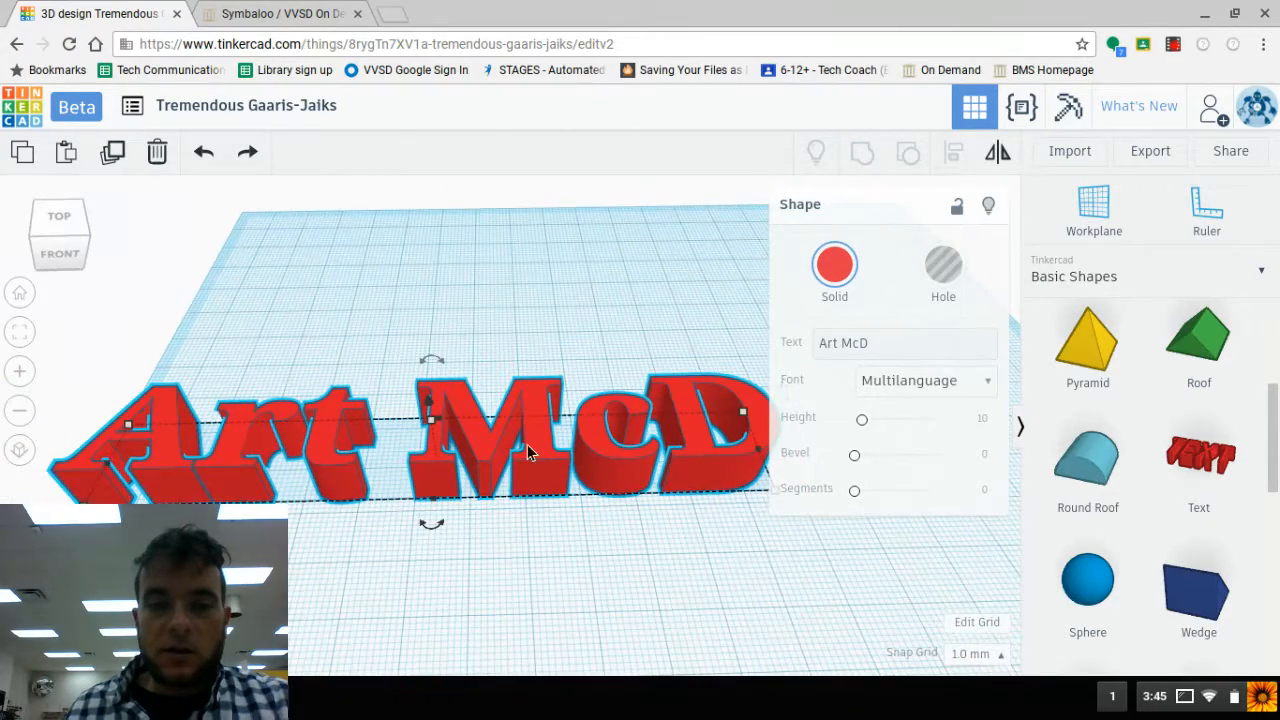
pyautogui.moveTo(1108, 353); pyautogui.dragTo(259, 313)
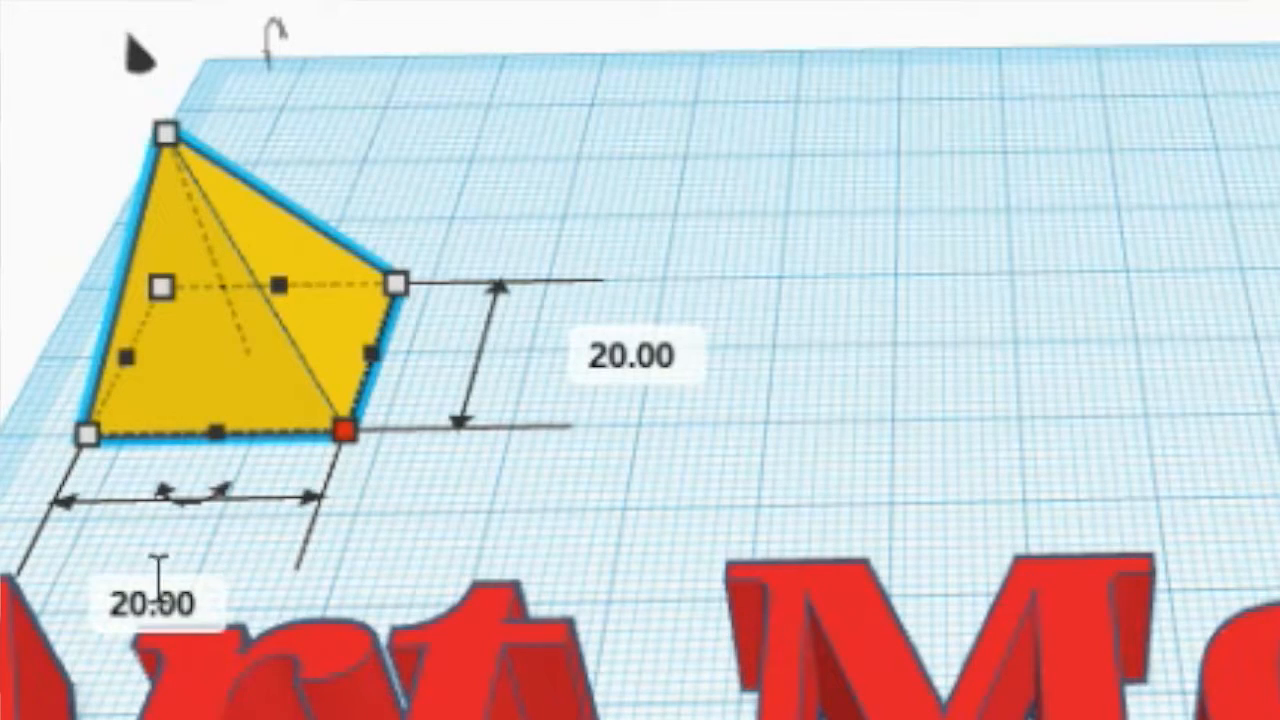
pyautogui.click(185, 632)
pyautogui.write('120')
pyautogui.press('Return')
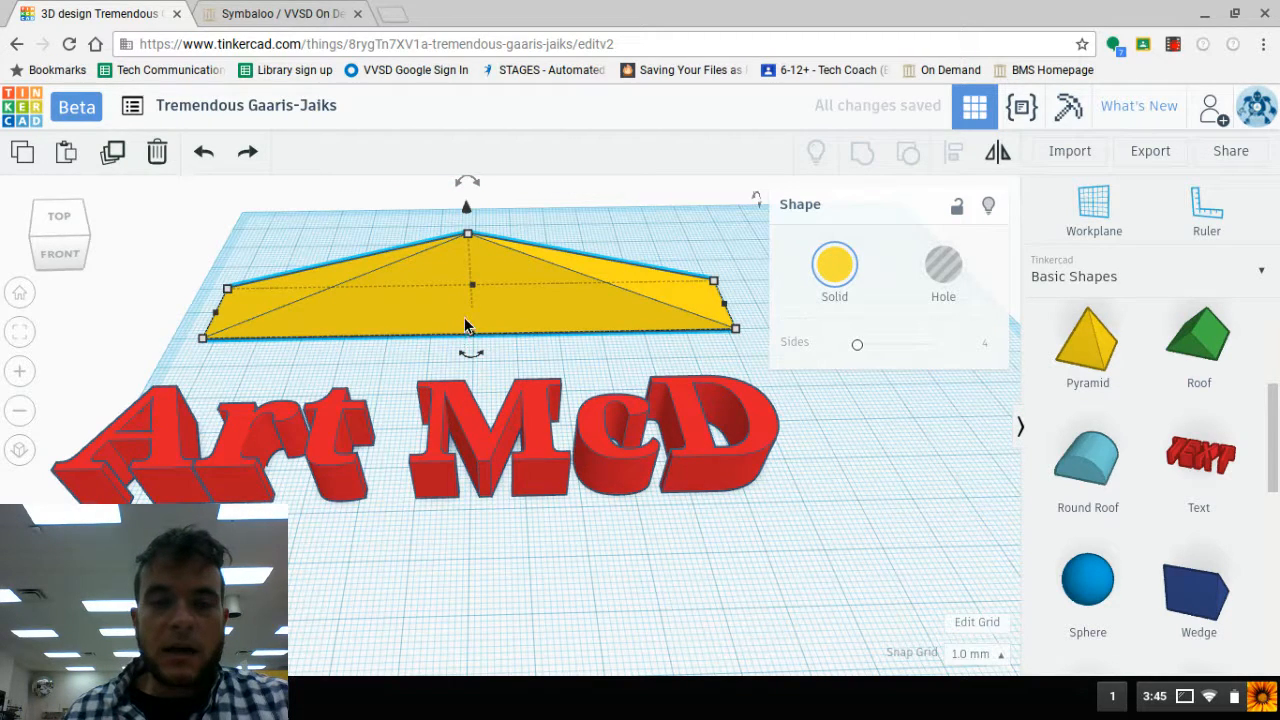
pyautogui.click(737, 329)
pyautogui.click(767, 432)
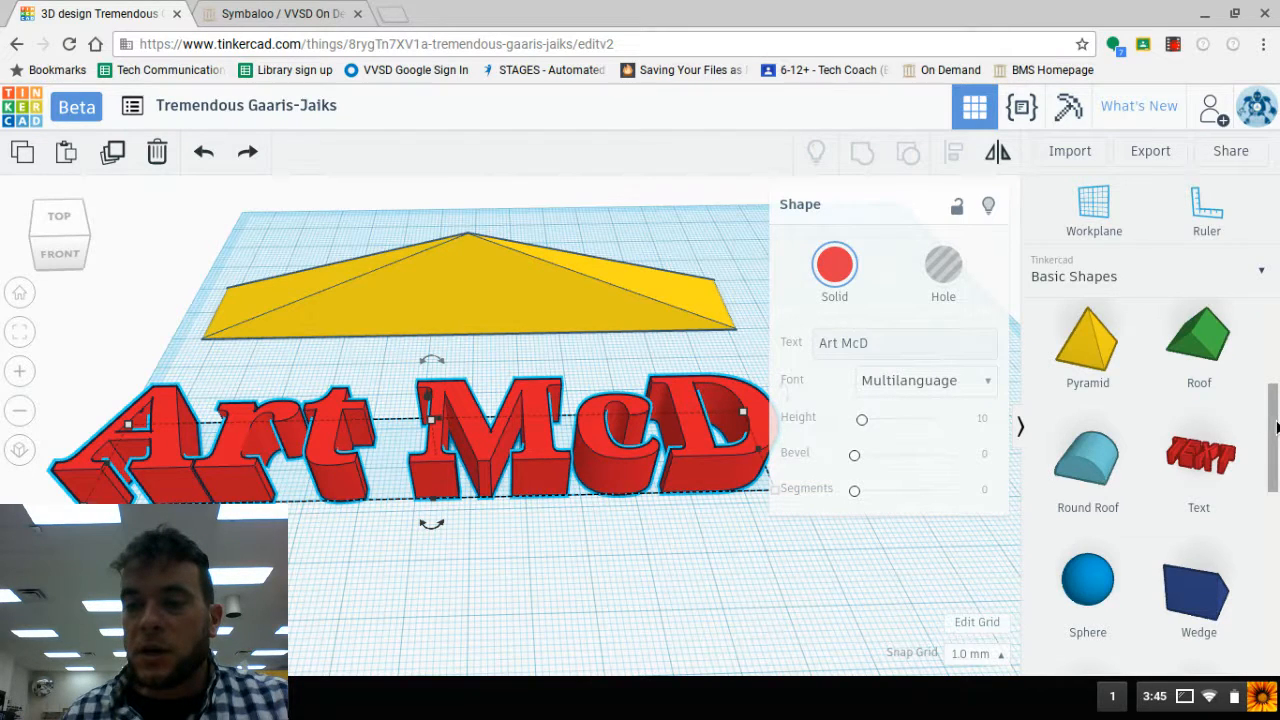
# - Place a sphere in front of the text's first letter and stretch it to a width of 125 mm
pyautogui.scroll(-2, 1276, 428)
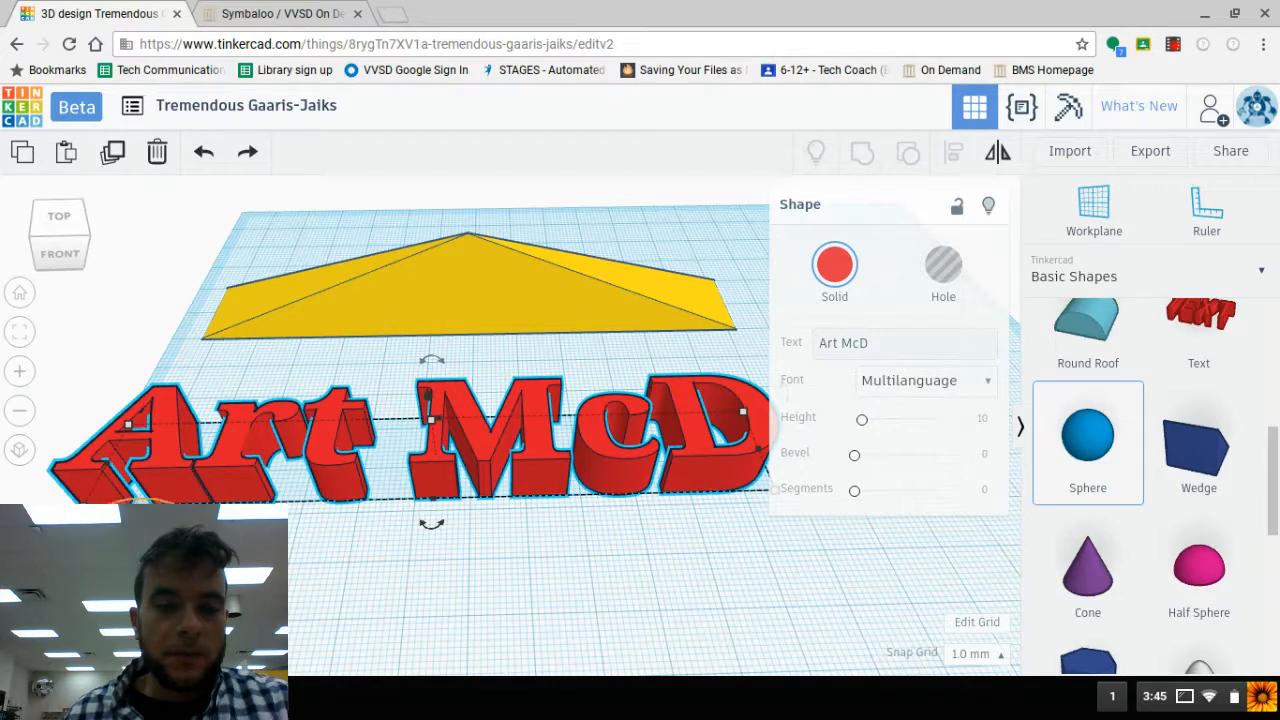
pyautogui.click(142, 550)
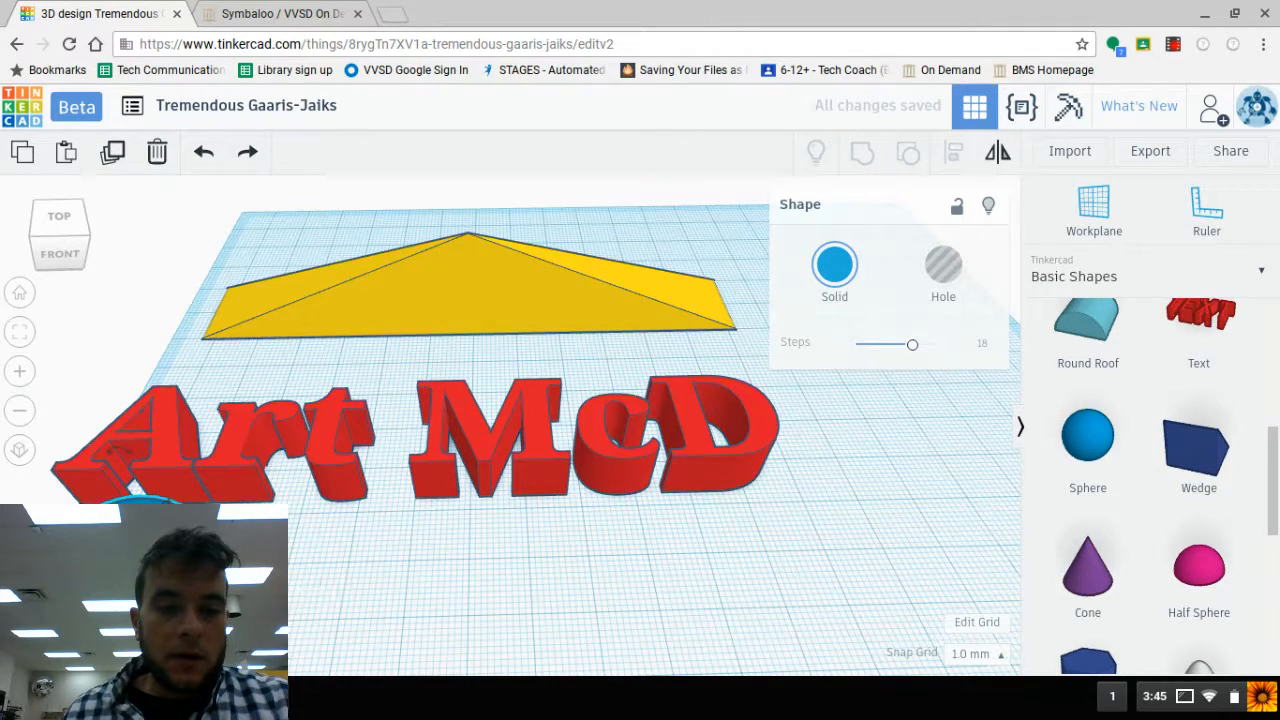
pyautogui.scroll(-3, 350, 560)
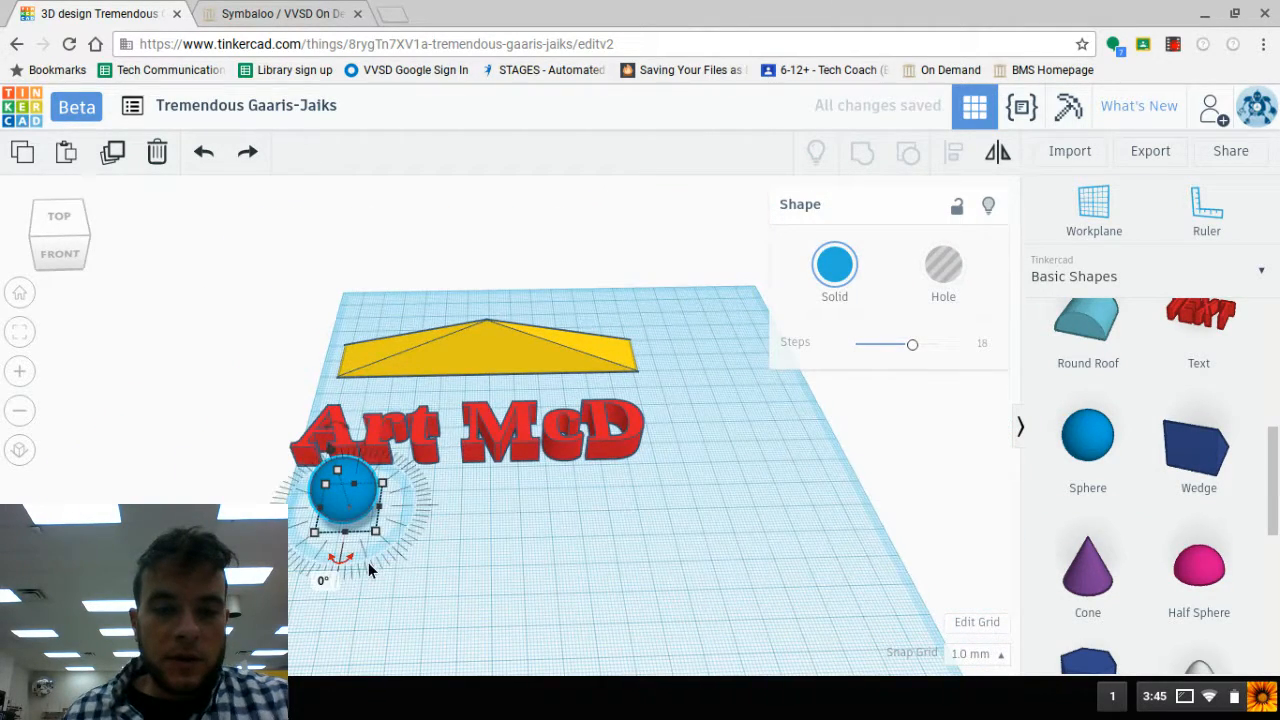
pyautogui.moveTo(374, 552); pyautogui.dragTo(396, 454, button='middle')
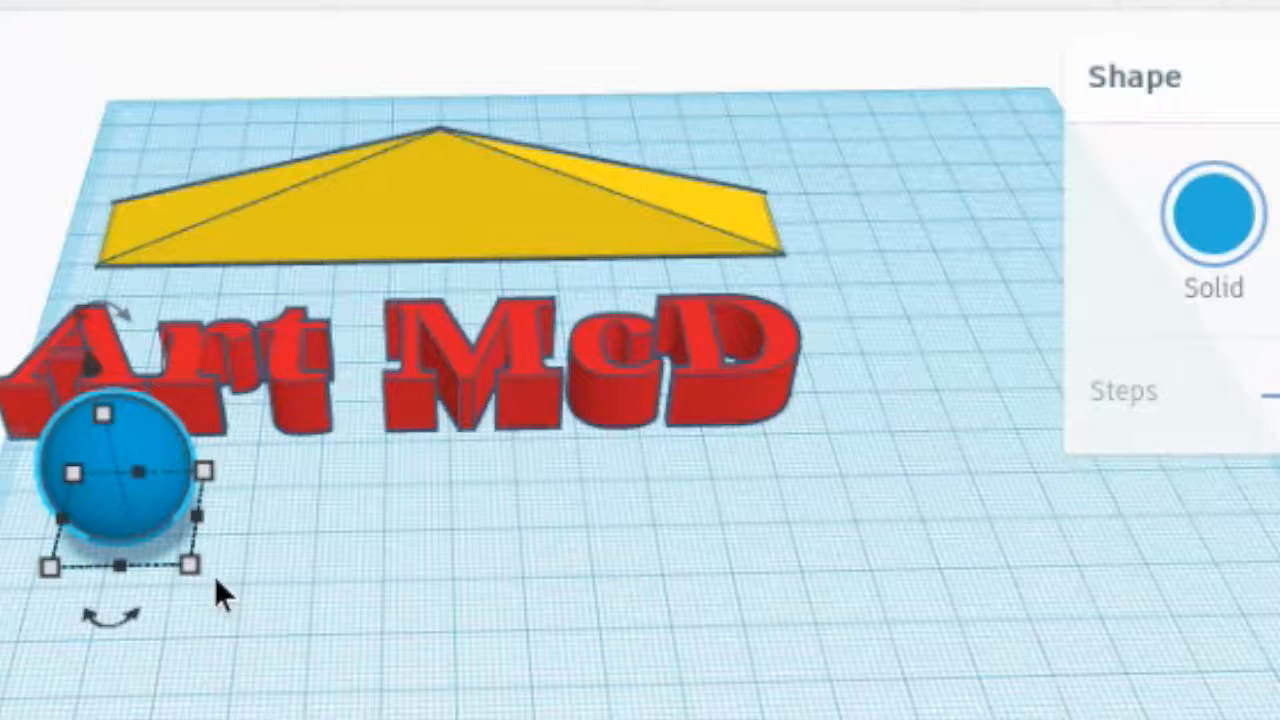
pyautogui.moveTo(388, 423)
pyautogui.click(118, 709)
pyautogui.write('125')
pyautogui.press('Return')
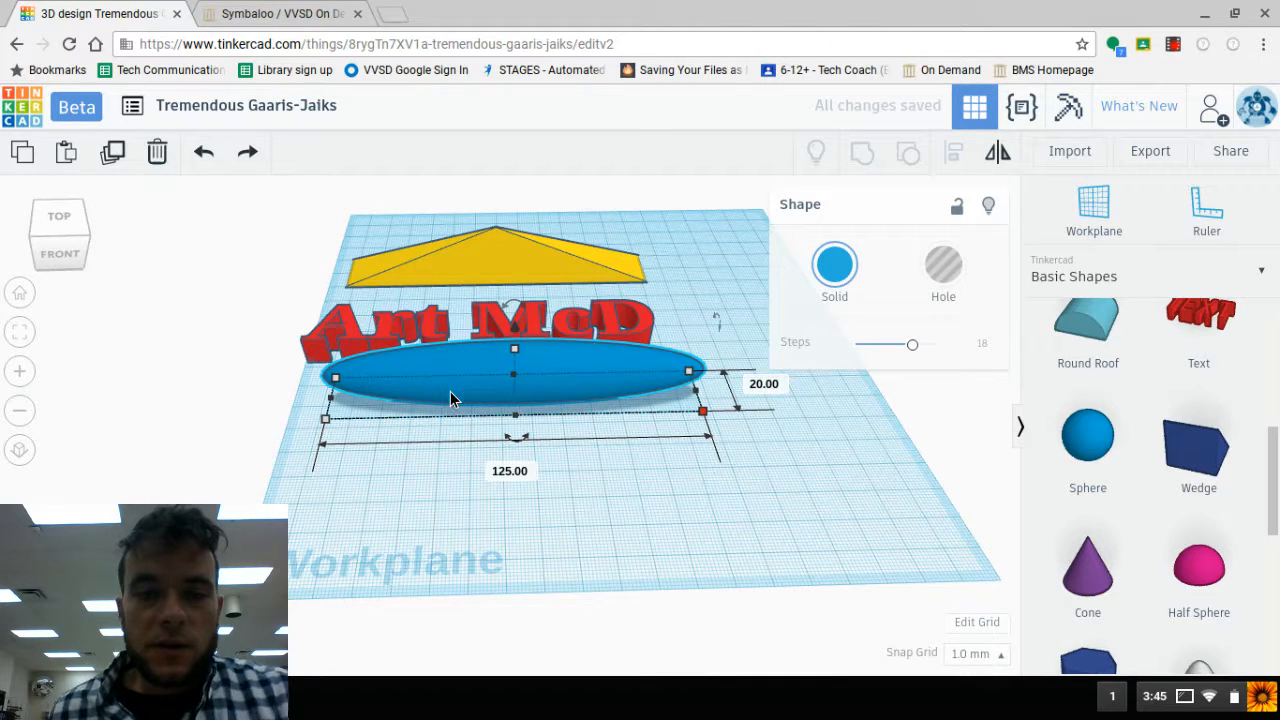
# - Move the stretched sphere forward clear of the text, and shift the pyramid about 7 mm left to centre it behind the name
pyautogui.moveTo(450, 398); pyautogui.dragTo(415, 422)
pyautogui.moveTo(481, 262); pyautogui.dragTo(466, 263)
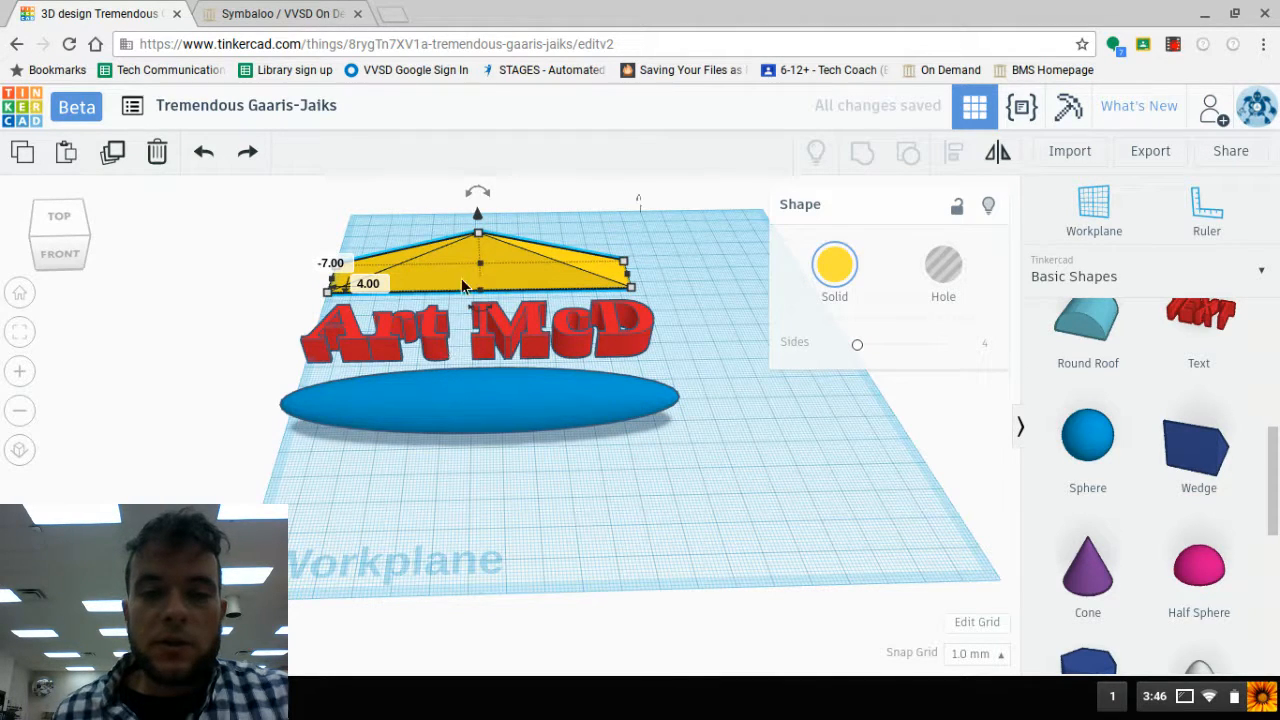
pyautogui.moveTo(466, 402); pyautogui.dragTo(385, 338, button='right')
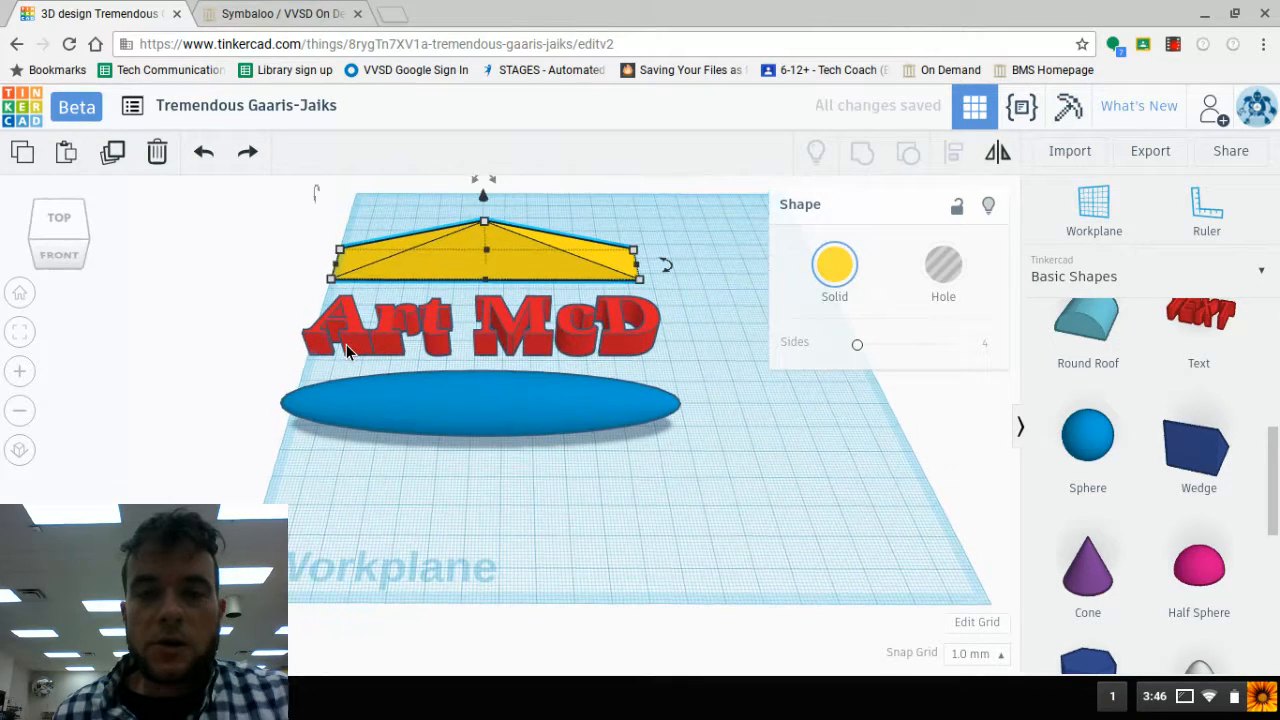